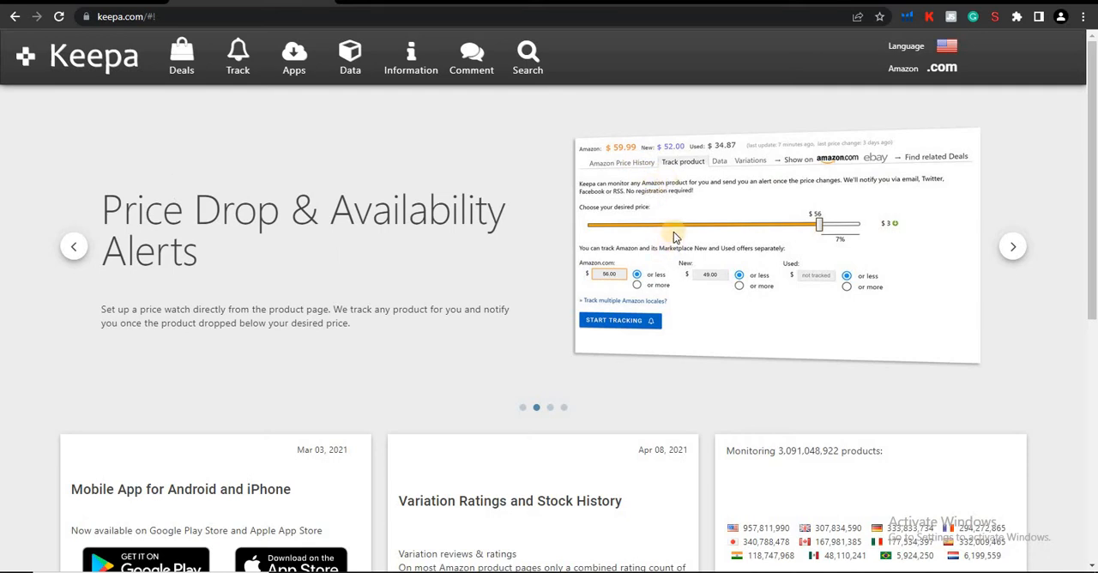
# Open the Product Finder in Keepa's Data section.
pyautogui.click(350, 66)
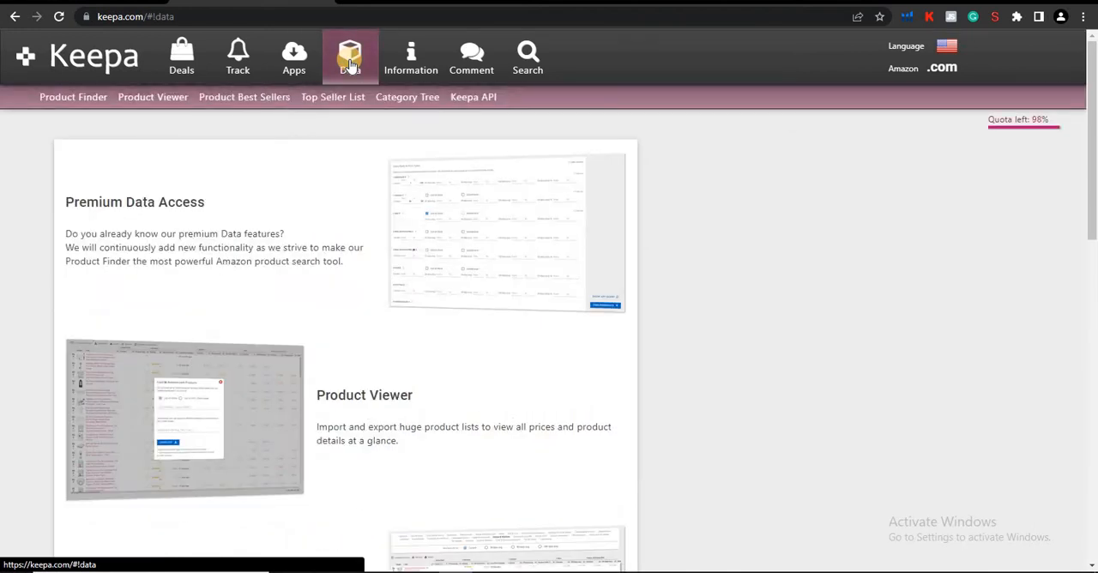
pyautogui.click(81, 103)
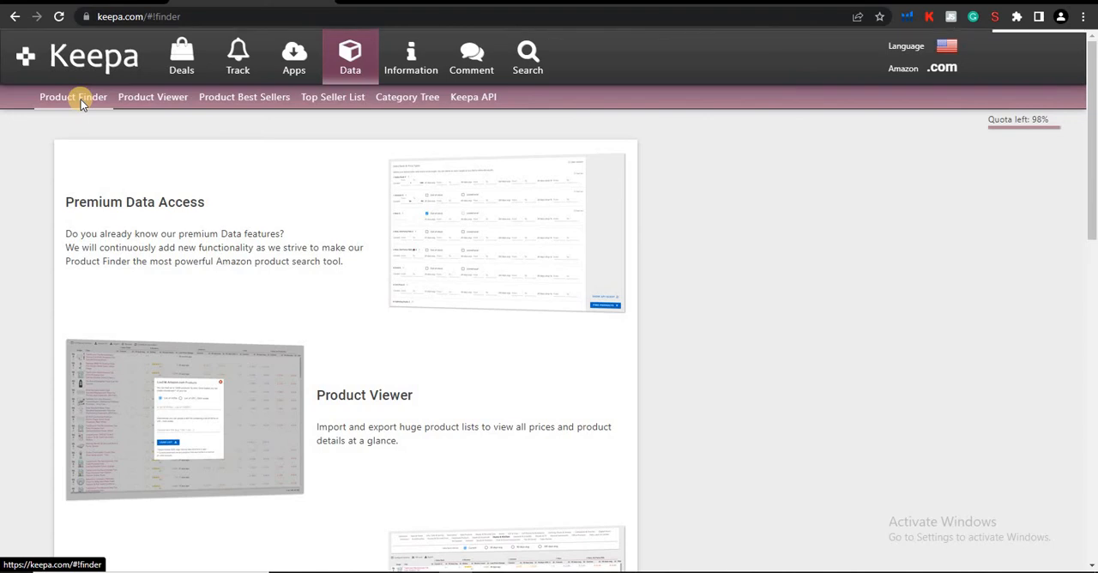
# Examine the Sales Rank & Price Types filters available in the Product Finder.
pyautogui.scroll(-4, 503, 337)
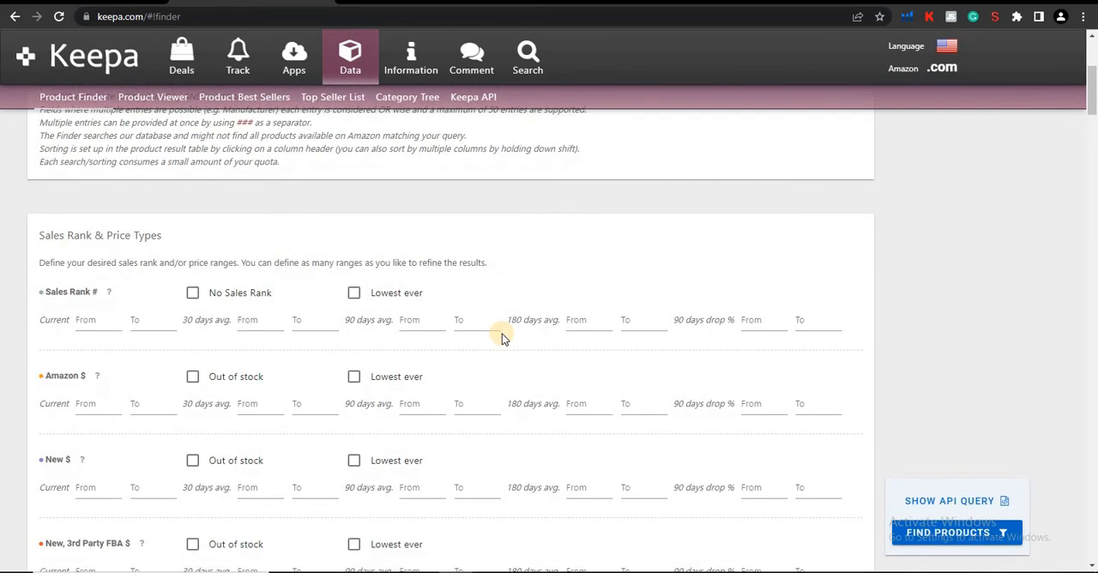
pyautogui.scroll(-1, 504, 337)
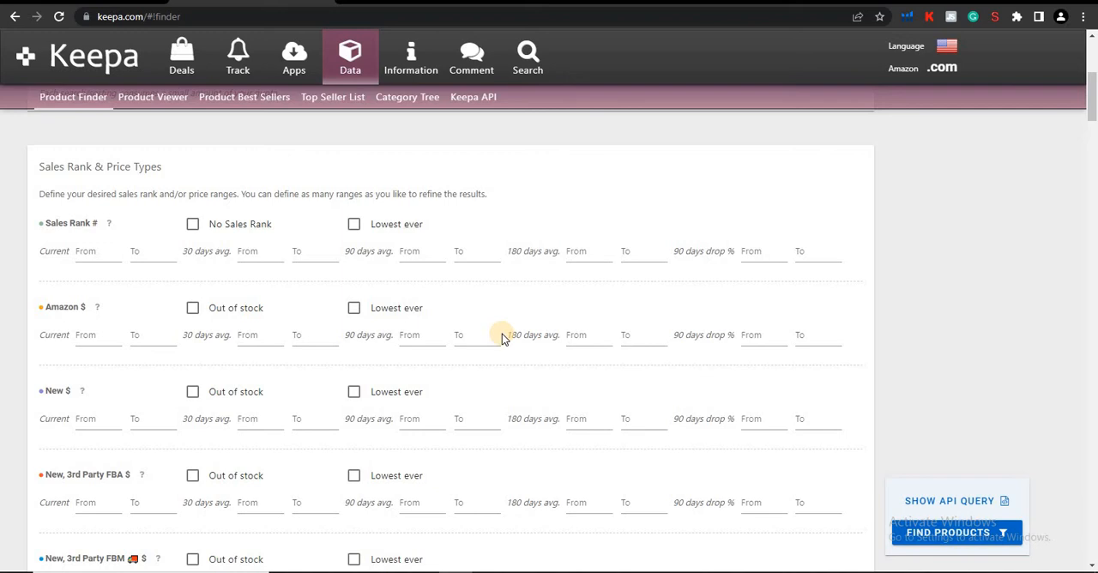
pyautogui.scroll(-6, 103, 449)
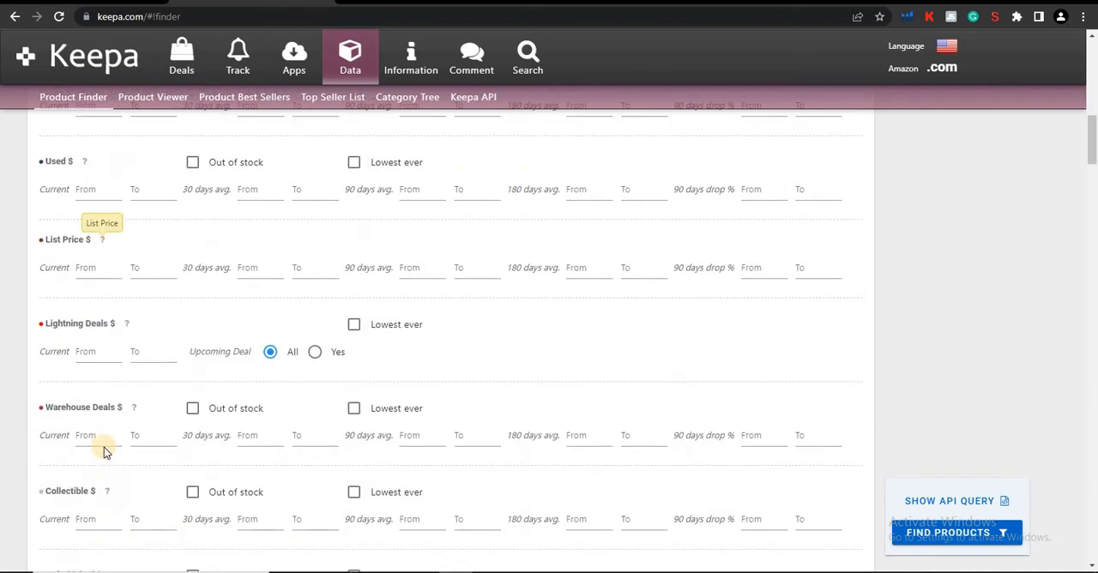
pyautogui.scroll(-2, 104, 452)
pyautogui.scroll(7, 104, 452)
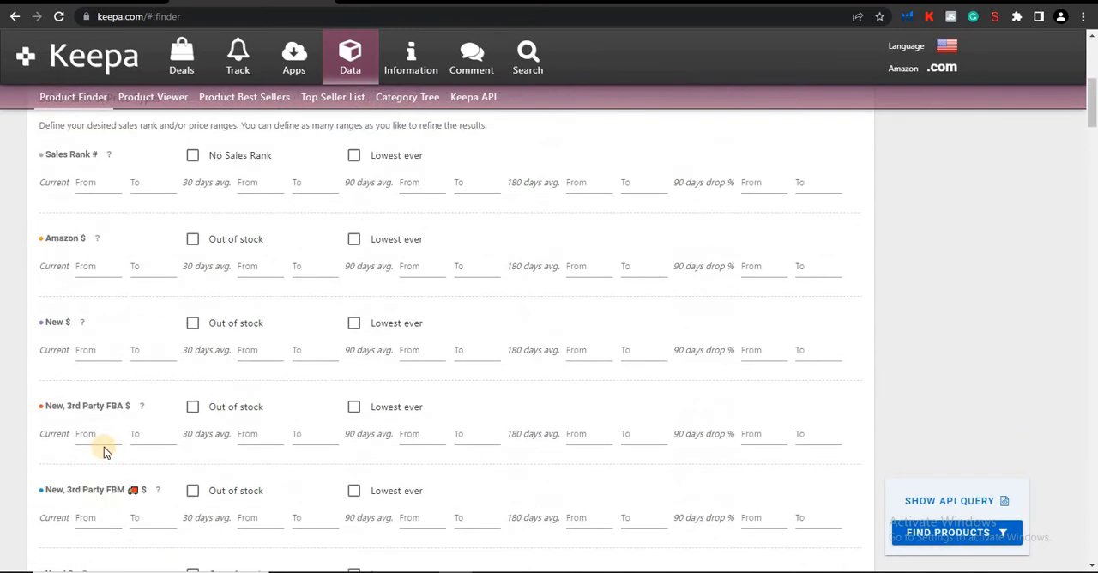
pyautogui.scroll(3, 104, 452)
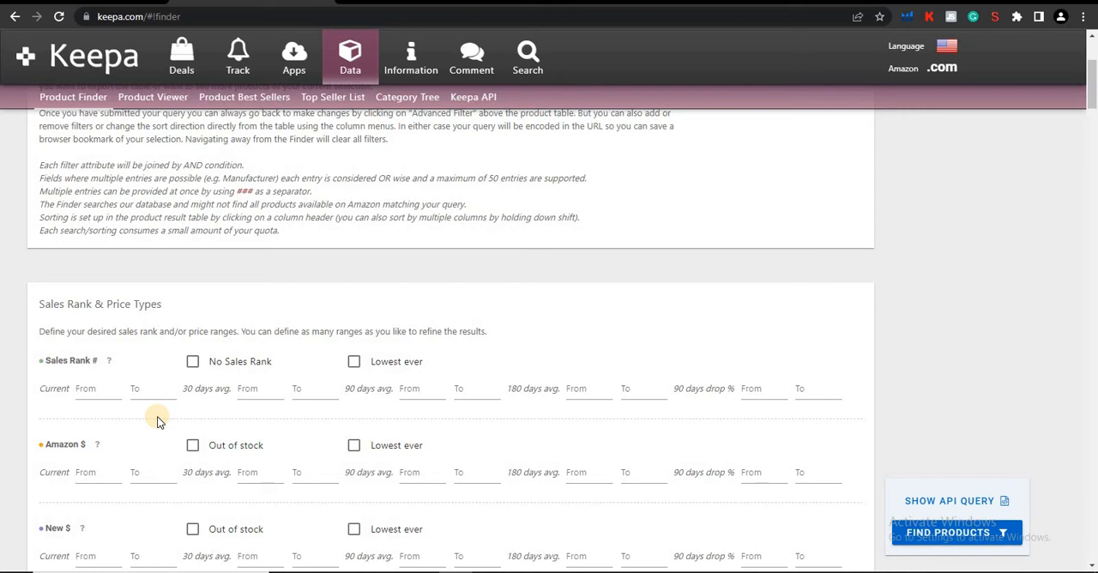
pyautogui.scroll(-10, 157, 420)
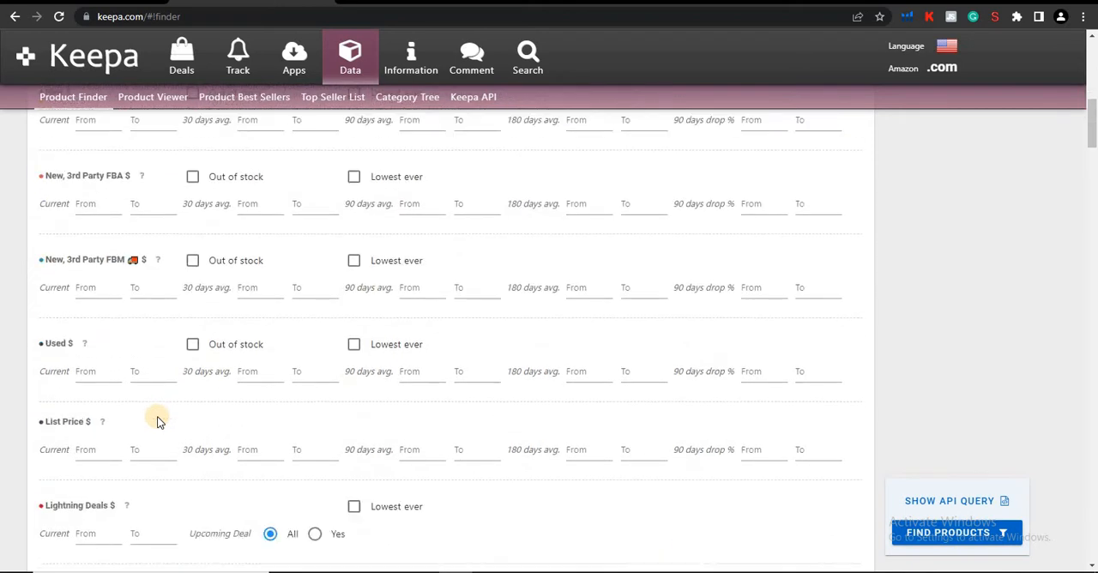
pyautogui.scroll(12, 157, 421)
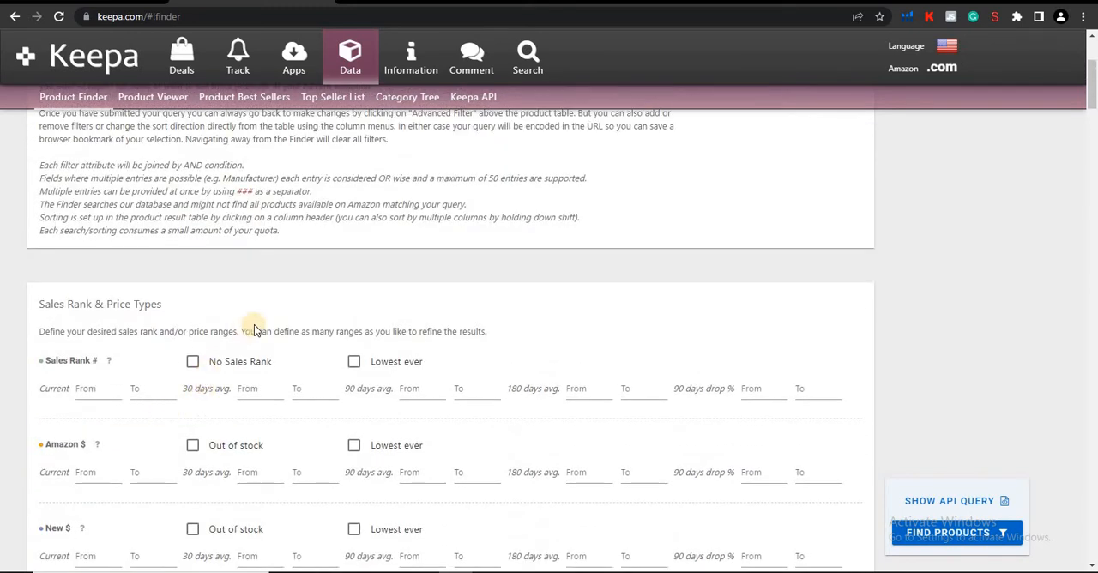
# Set the Sales Rank 90 days average range from 7000 to 50000.
pyautogui.scroll(-1, 249, 327)
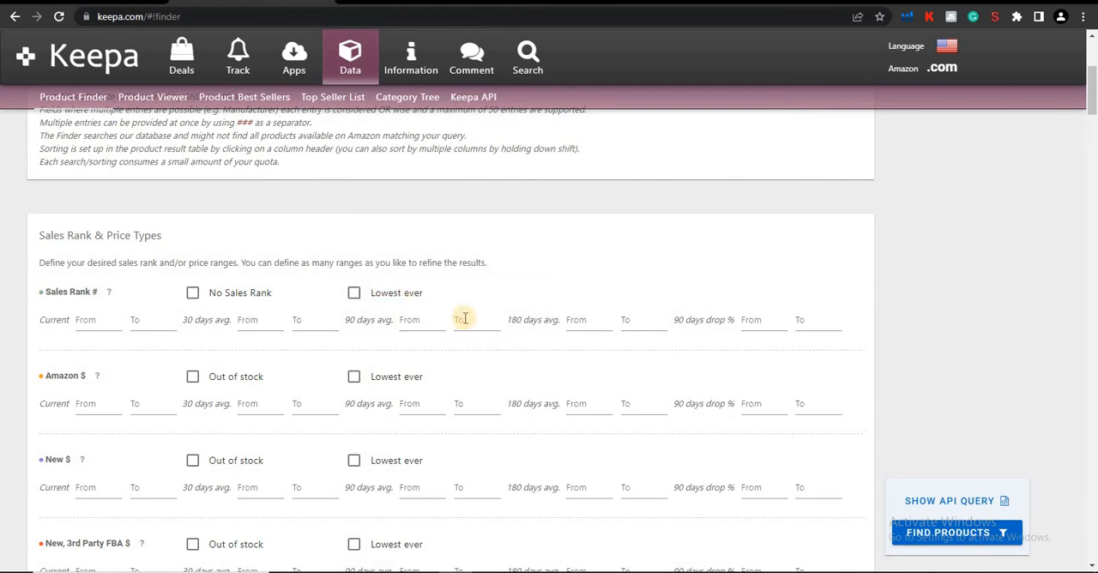
pyautogui.click(405, 319)
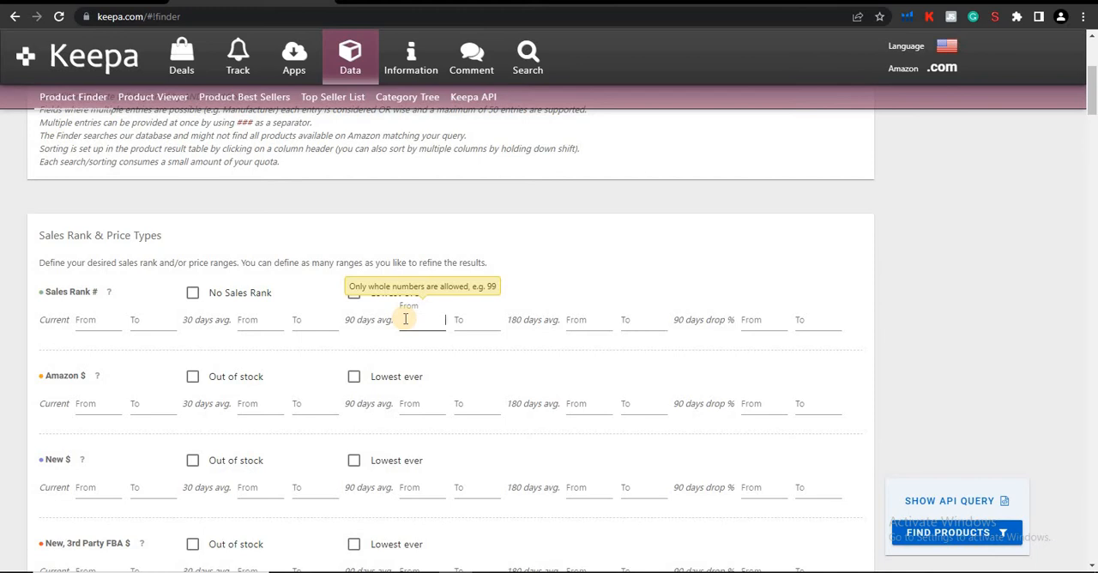
pyautogui.write('7000')
pyautogui.click(468, 321)
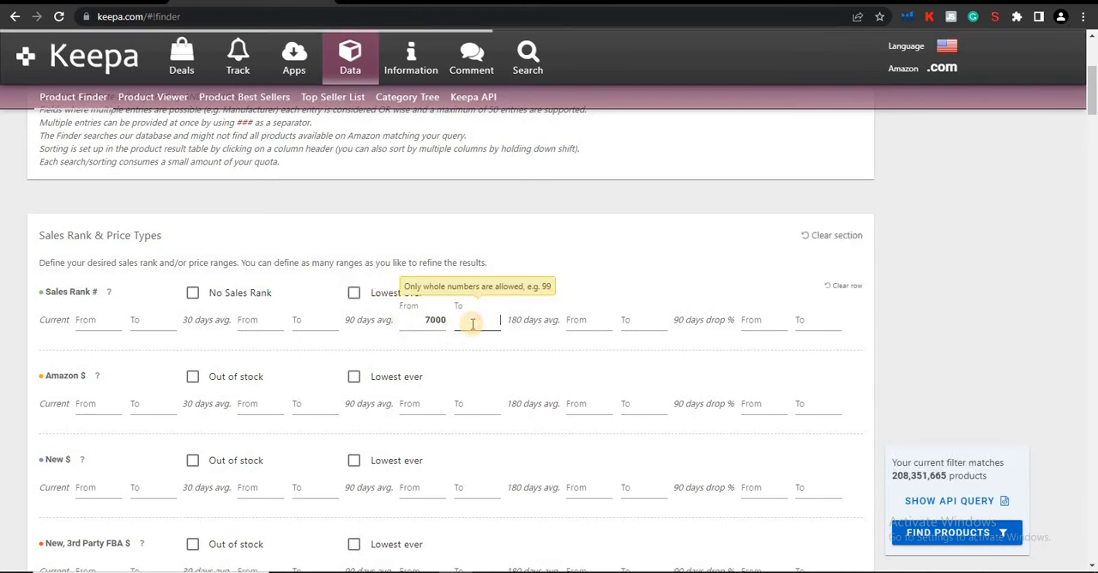
pyautogui.write('50000')
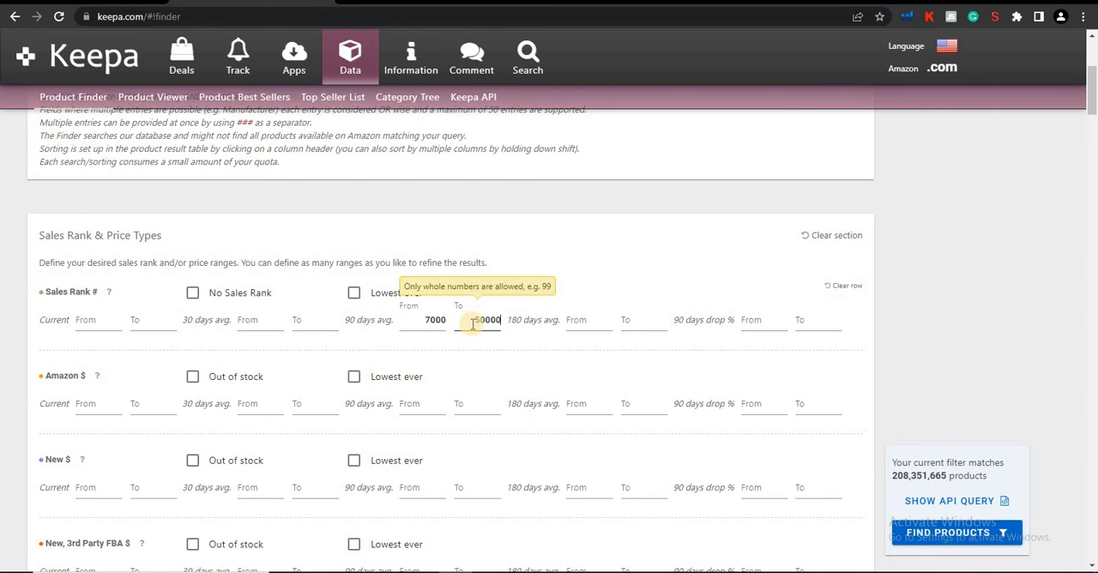
pyautogui.click(596, 276)
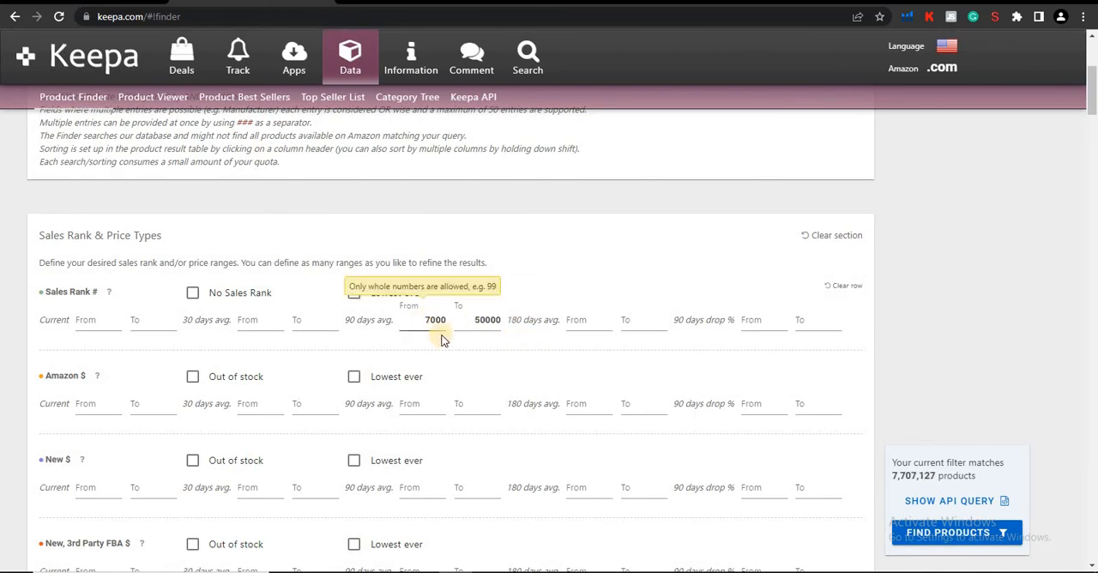
pyautogui.click(434, 326)
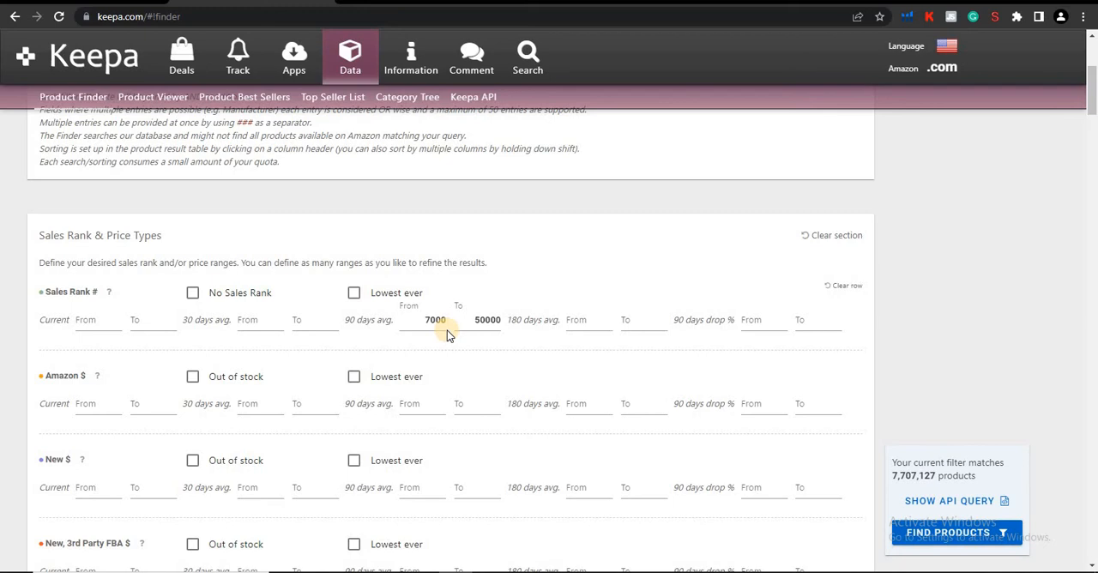
pyautogui.click(421, 319)
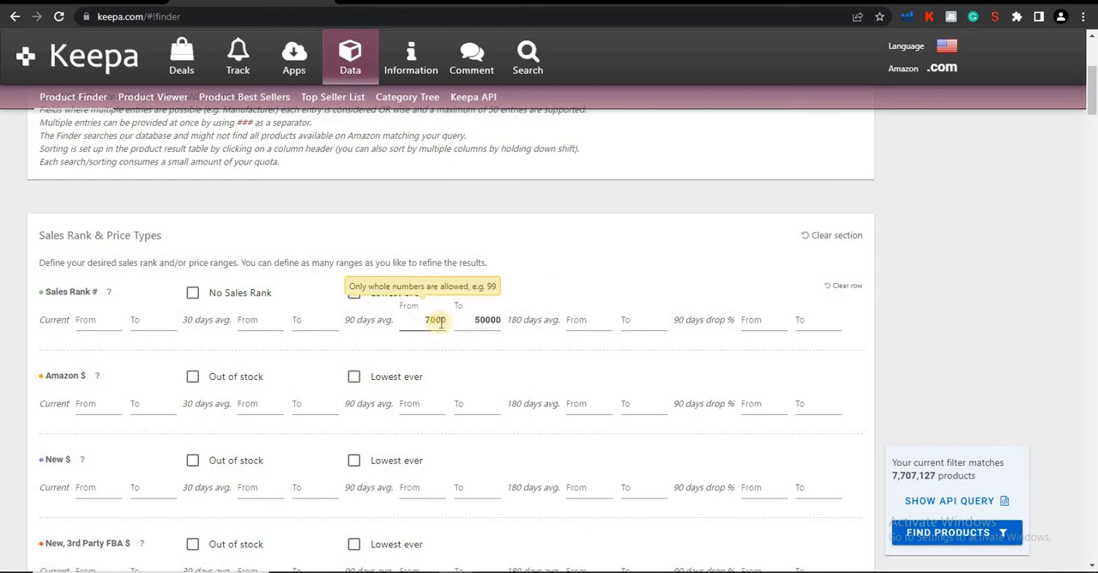
pyautogui.click(482, 319)
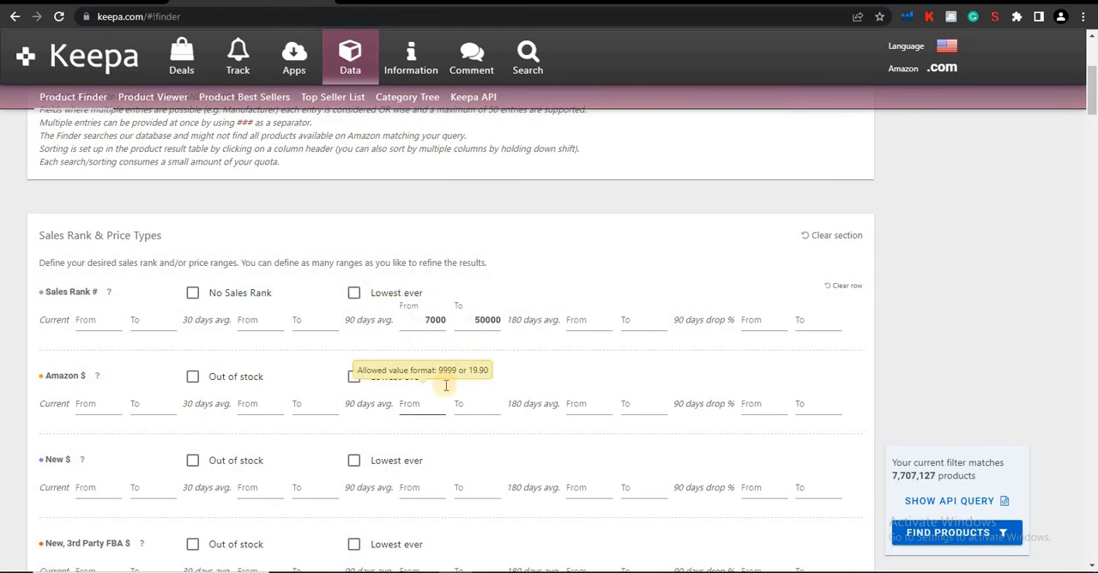
# Restrict the Amazon price filter to products that are out of stock at Amazon and check the matching product count.
pyautogui.scroll(-1, 446, 384)
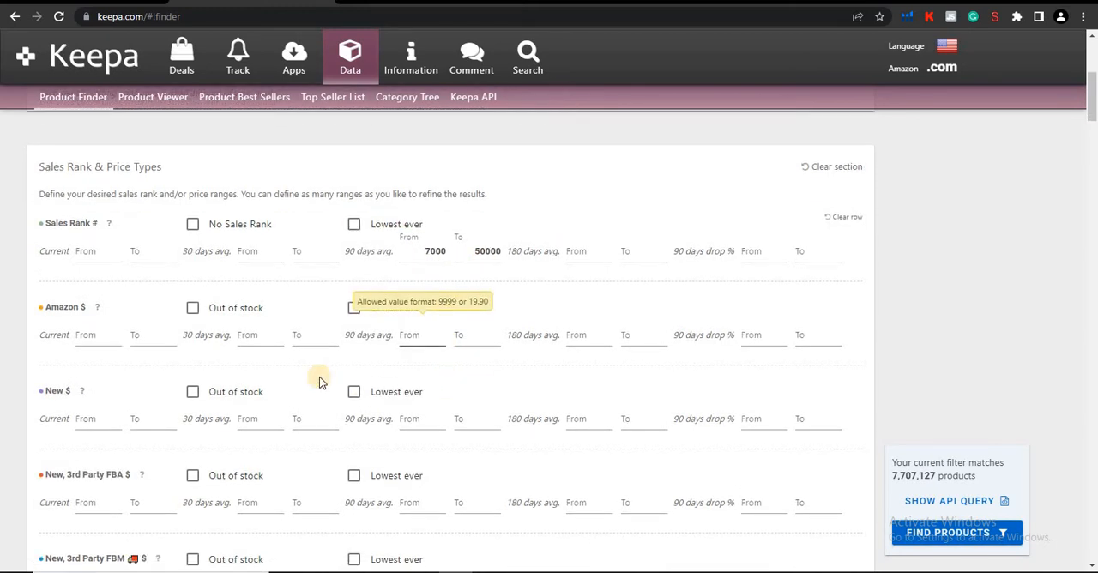
pyautogui.click(194, 314)
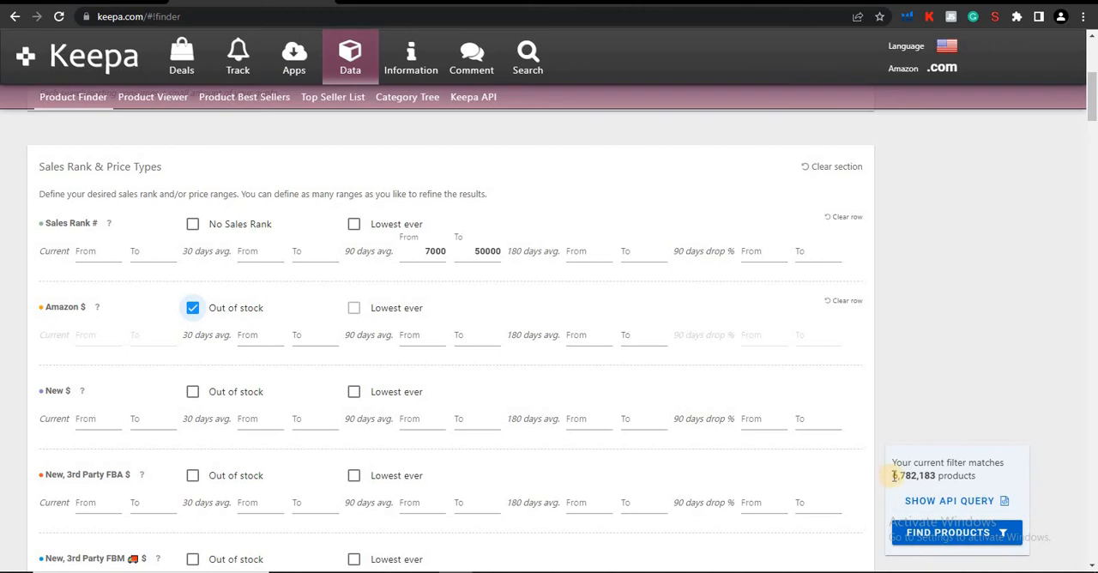
pyautogui.moveTo(894, 475); pyautogui.dragTo(933, 478)
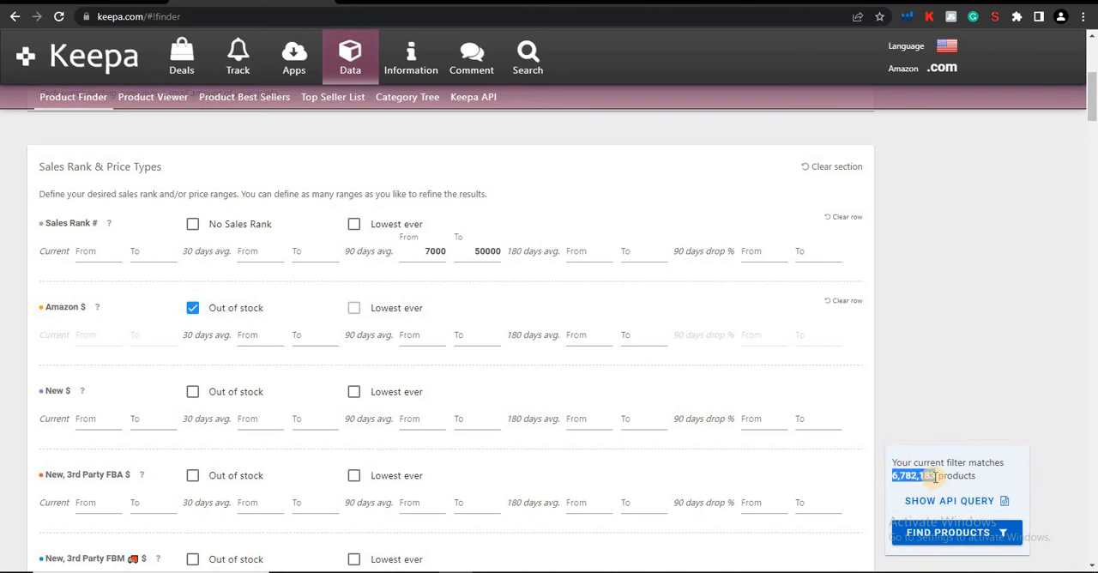
pyautogui.click(921, 417)
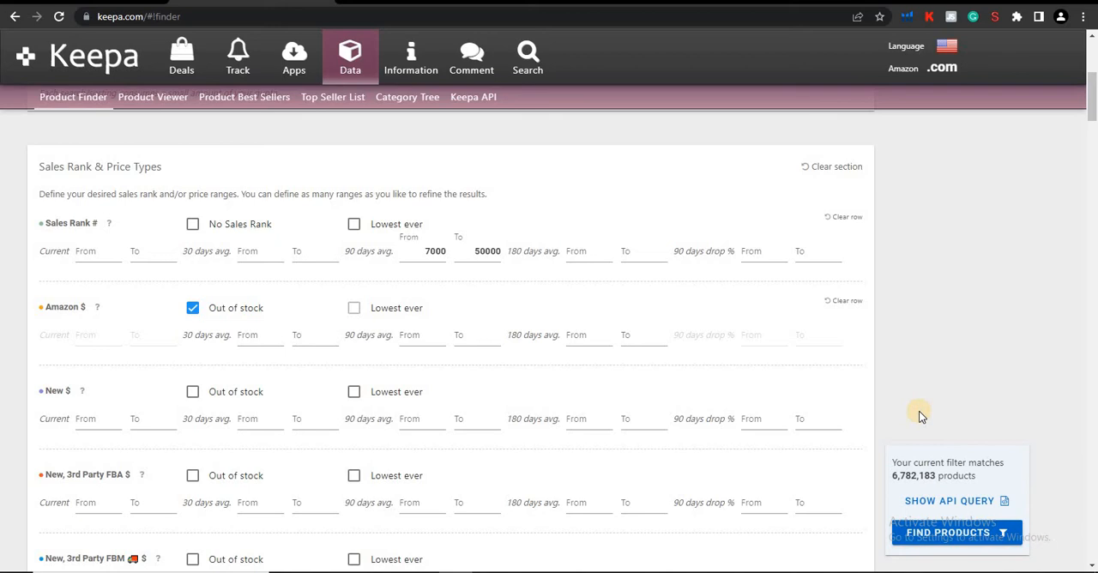
pyautogui.moveTo(893, 474); pyautogui.dragTo(931, 476)
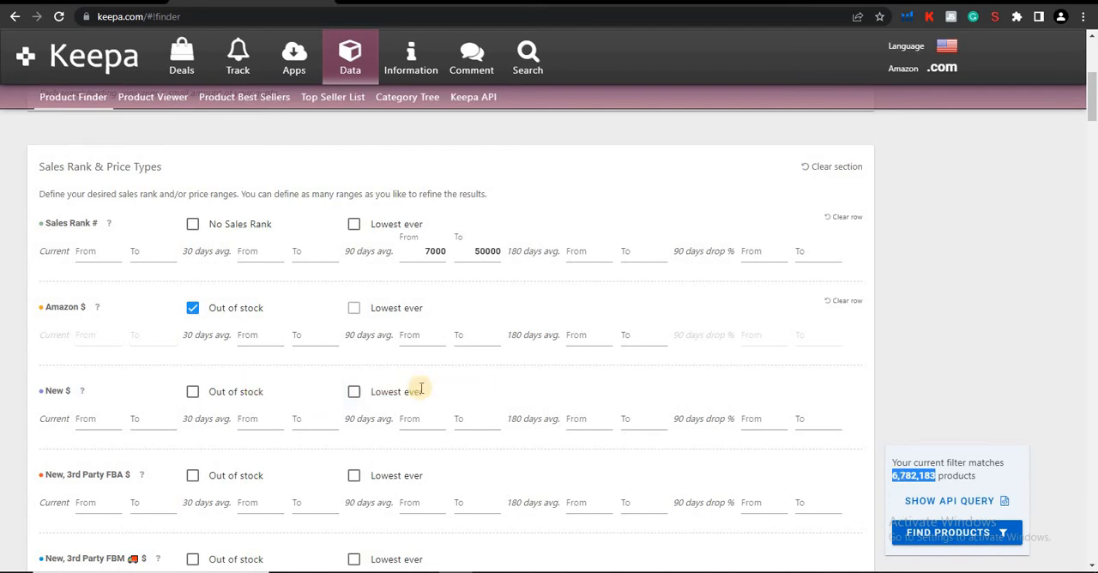
# Examine the remaining price type filters from New to Rental, as far as the Title, Brand and more section.
pyautogui.scroll(-2, 471, 410)
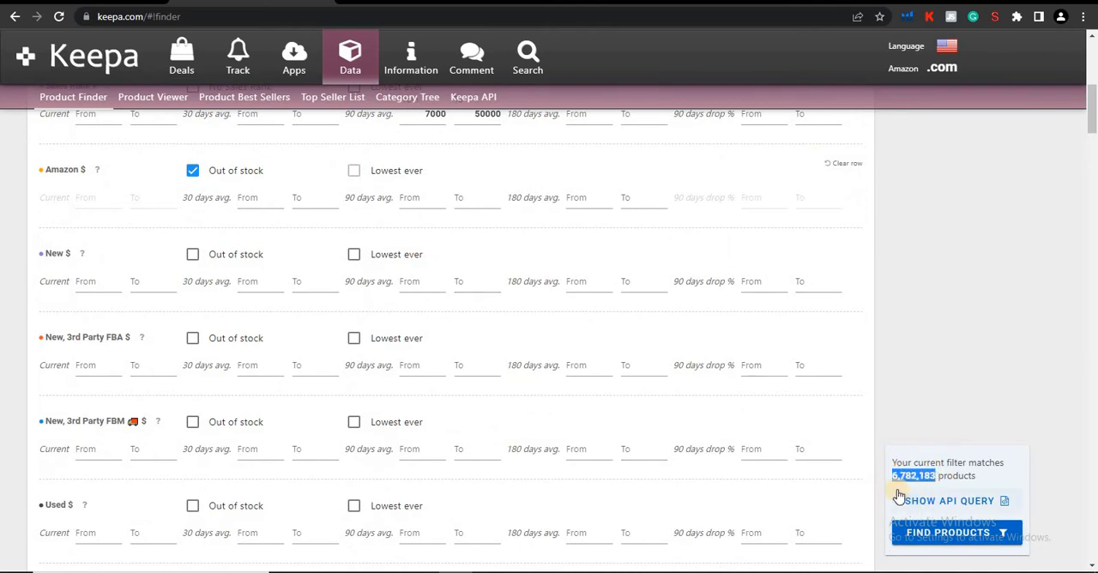
pyautogui.scroll(-2, 338, 357)
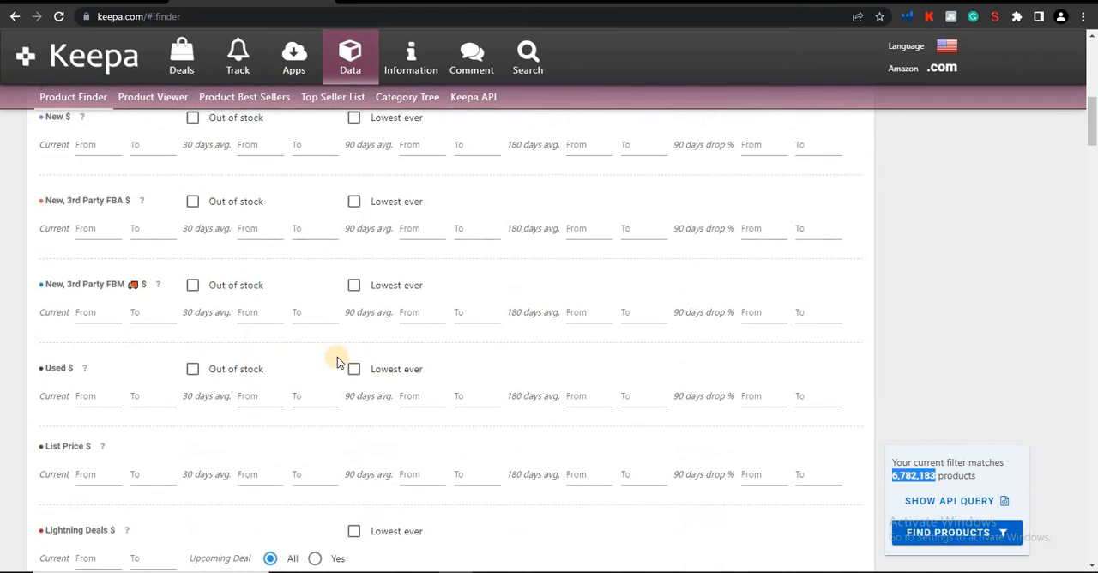
pyautogui.scroll(3, 336, 361)
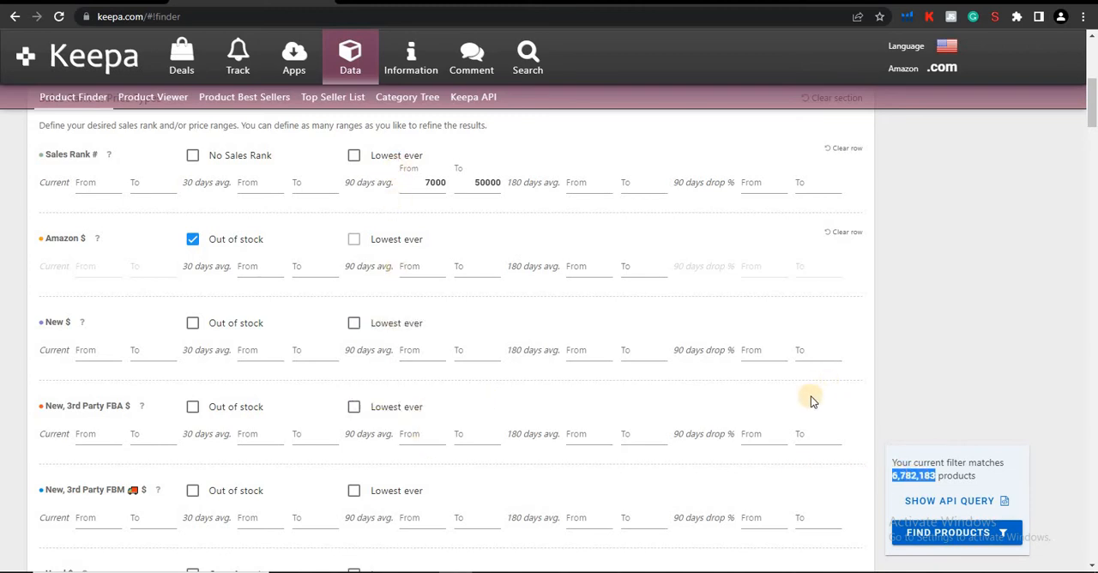
pyautogui.scroll(2, 811, 401)
pyautogui.scroll(-2, 314, 341)
pyautogui.scroll(-1, 373, 352)
pyautogui.scroll(-5, 374, 386)
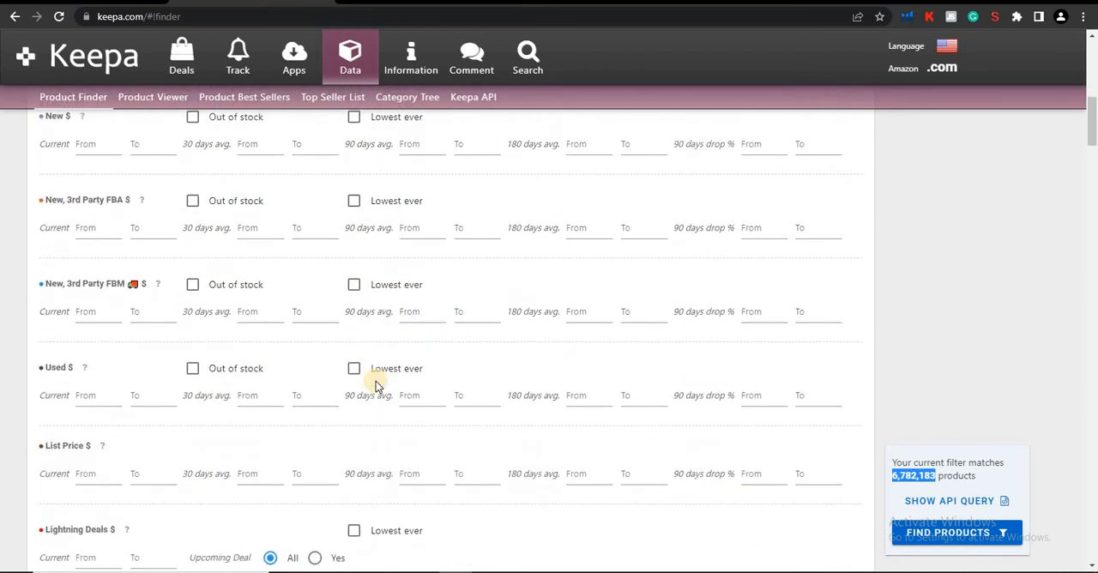
pyautogui.scroll(-3, 375, 386)
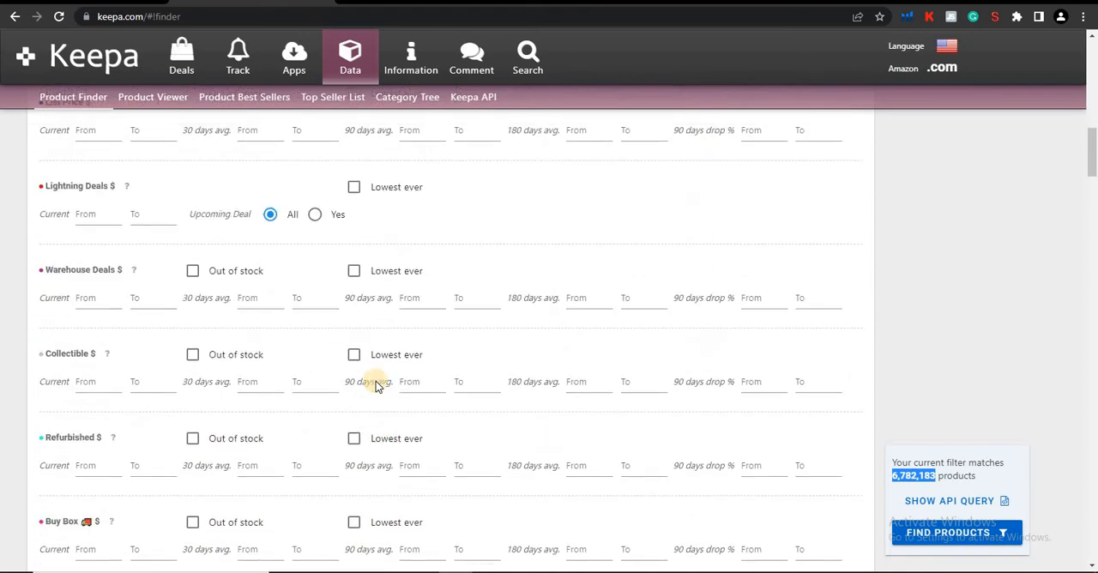
pyautogui.scroll(-2, 375, 386)
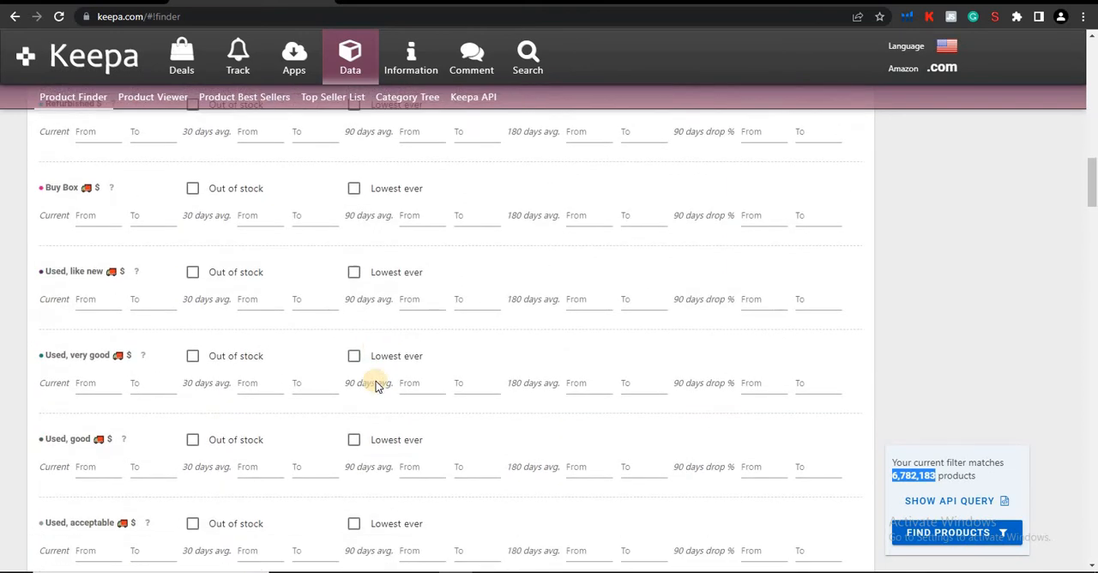
pyautogui.scroll(-6, 375, 386)
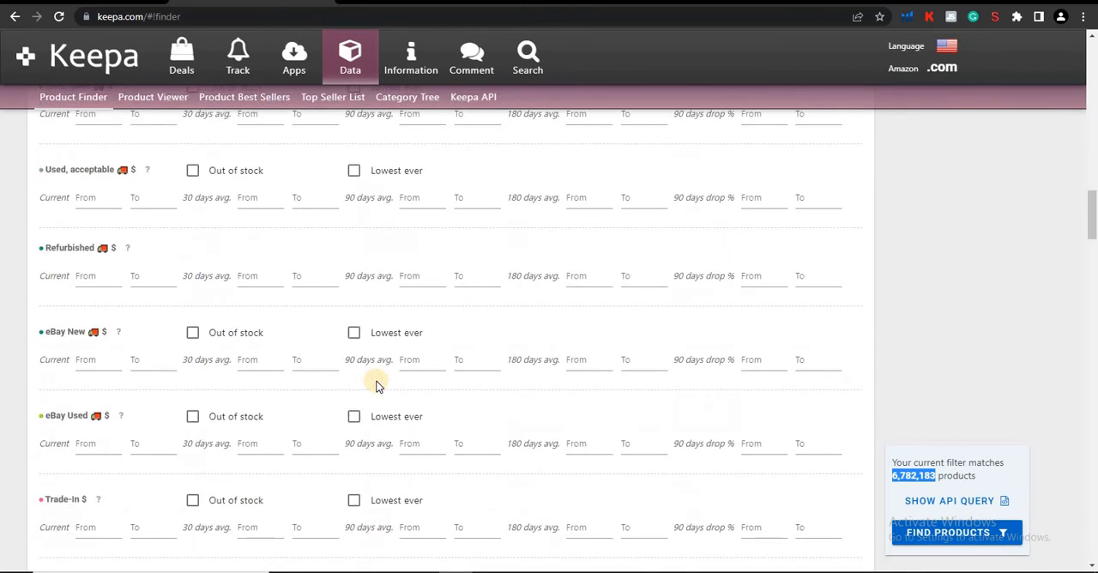
pyautogui.scroll(-2, 375, 386)
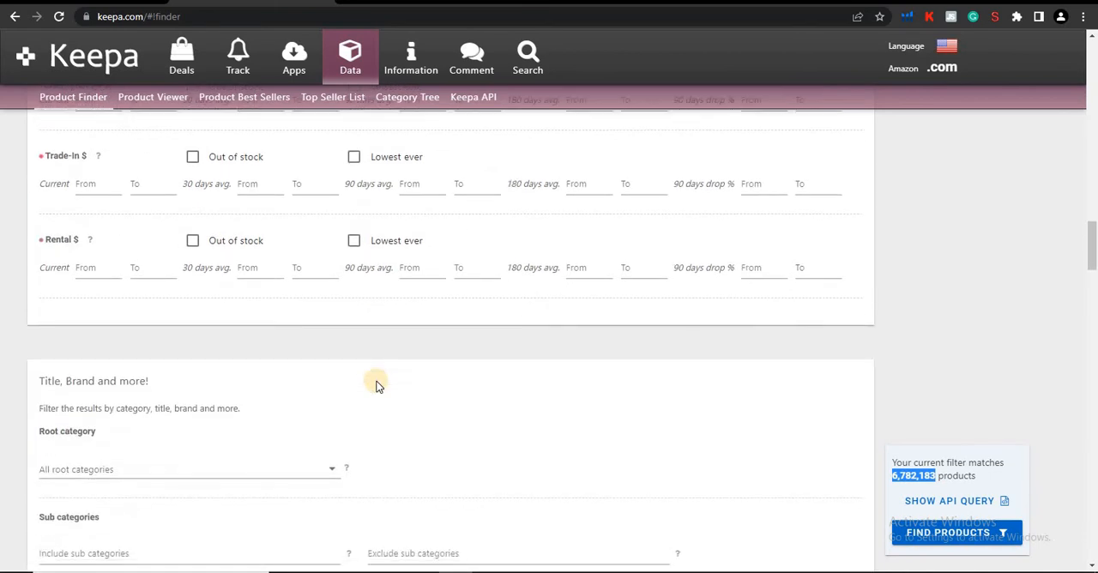
pyautogui.scroll(8, 375, 386)
pyautogui.scroll(6, 375, 386)
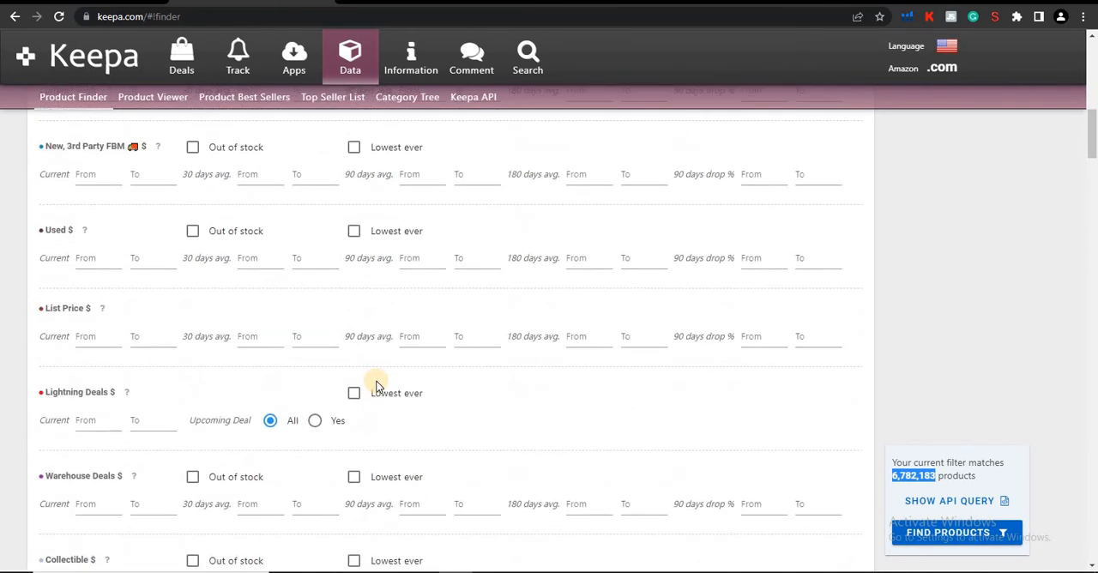
pyautogui.scroll(1, 375, 386)
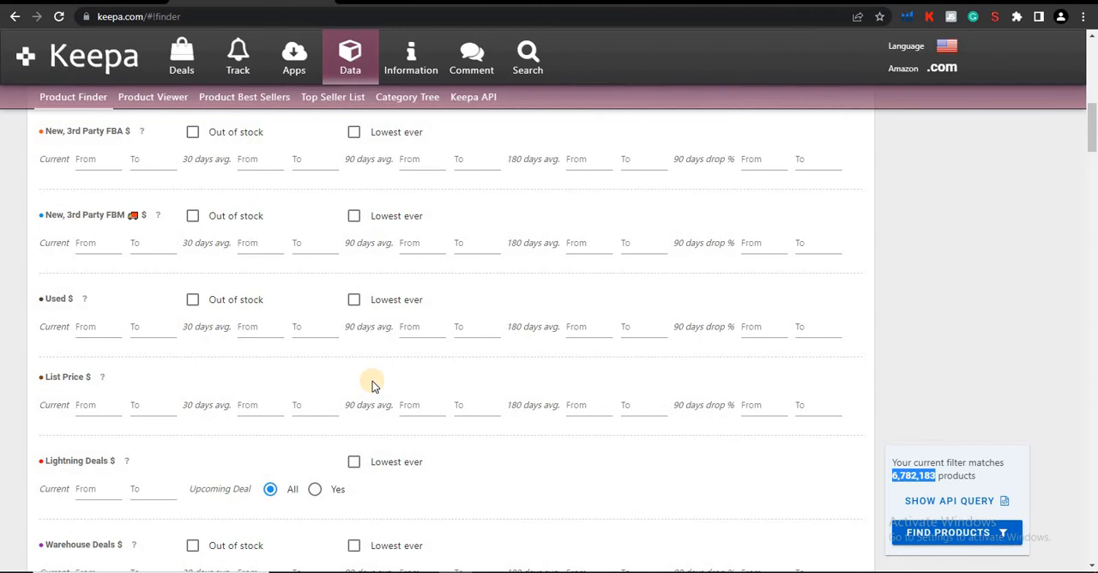
pyautogui.scroll(3, 375, 386)
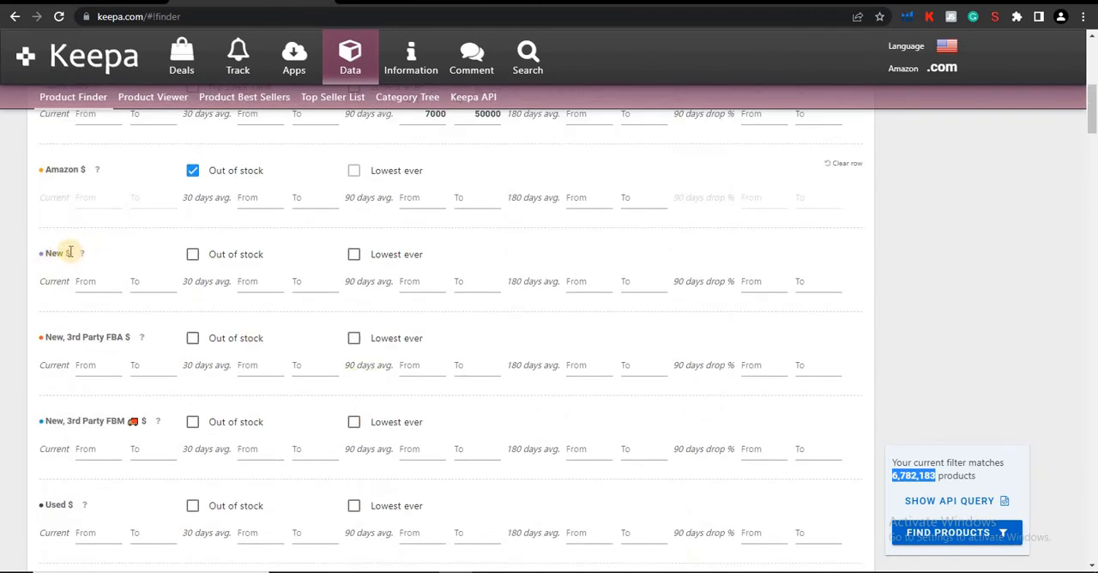
# Set the New price 90 days average range from 14 to 35.
pyautogui.moveTo(83, 257)
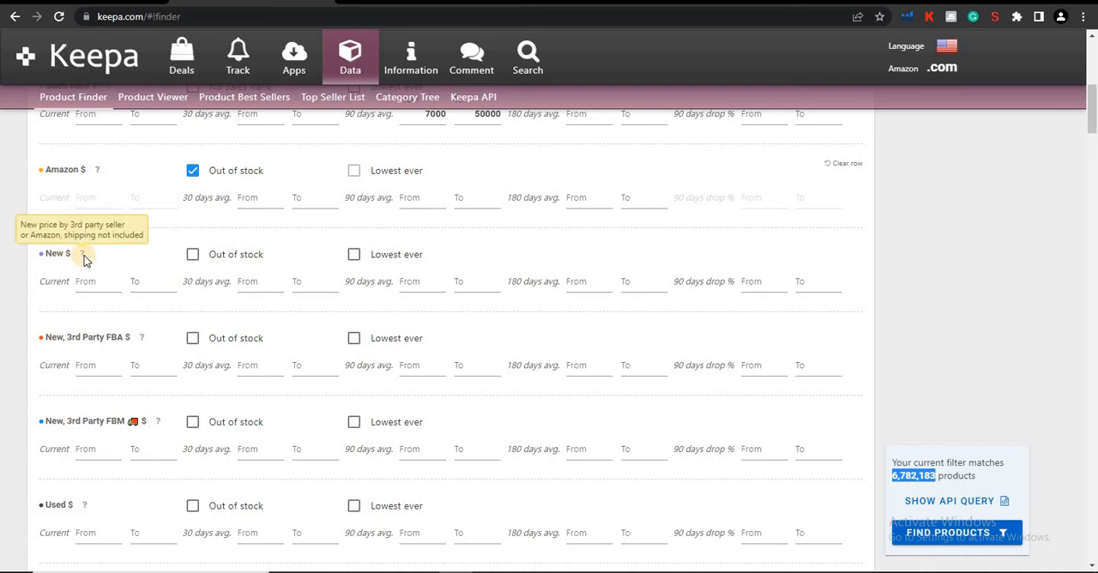
pyautogui.click(411, 284)
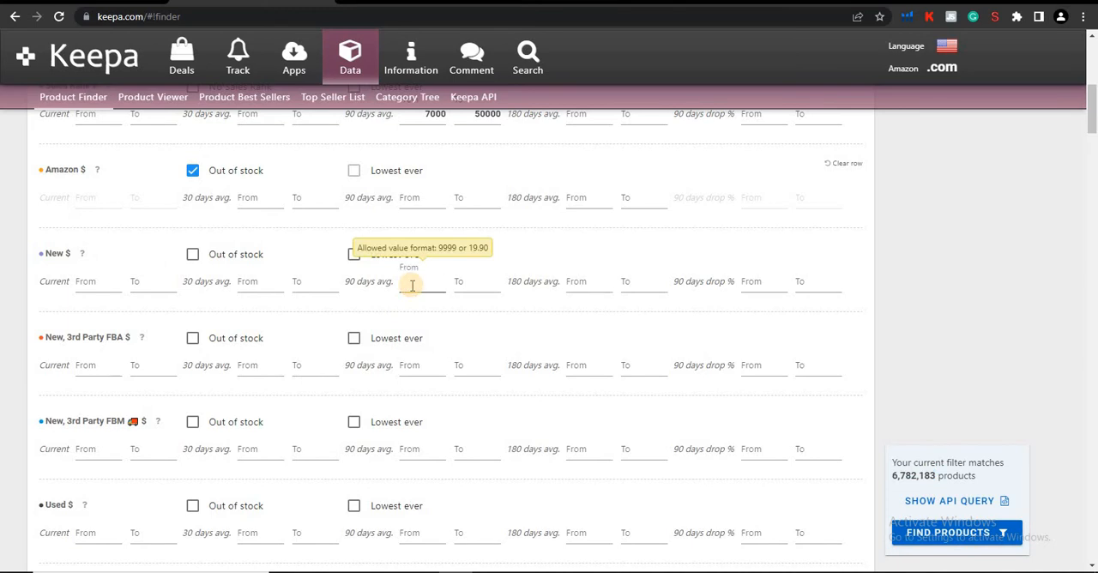
pyautogui.write('14')
pyautogui.click(460, 285)
pyautogui.write('35')
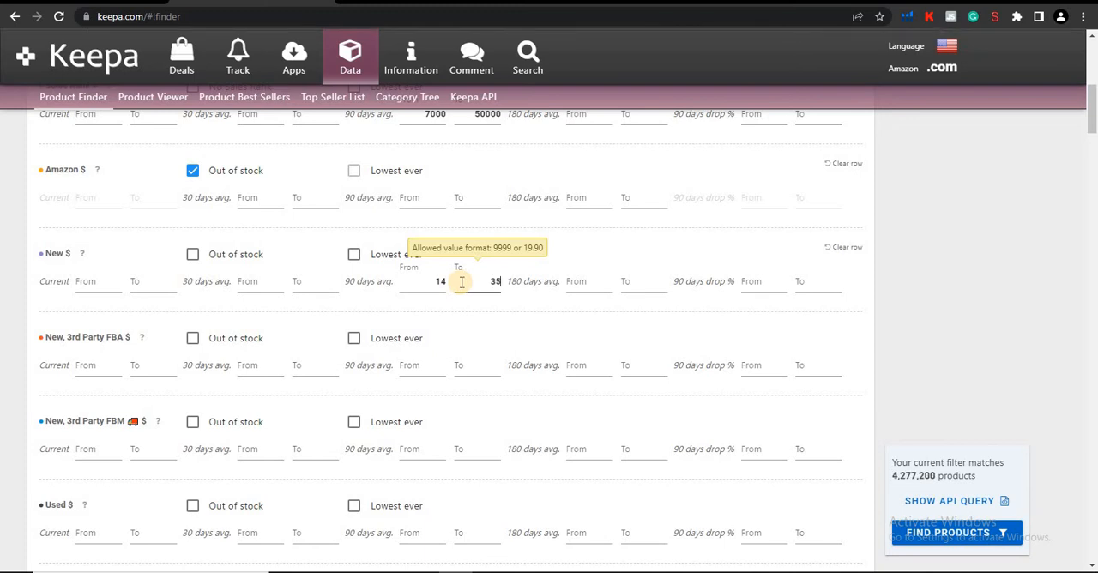
pyautogui.click(601, 317)
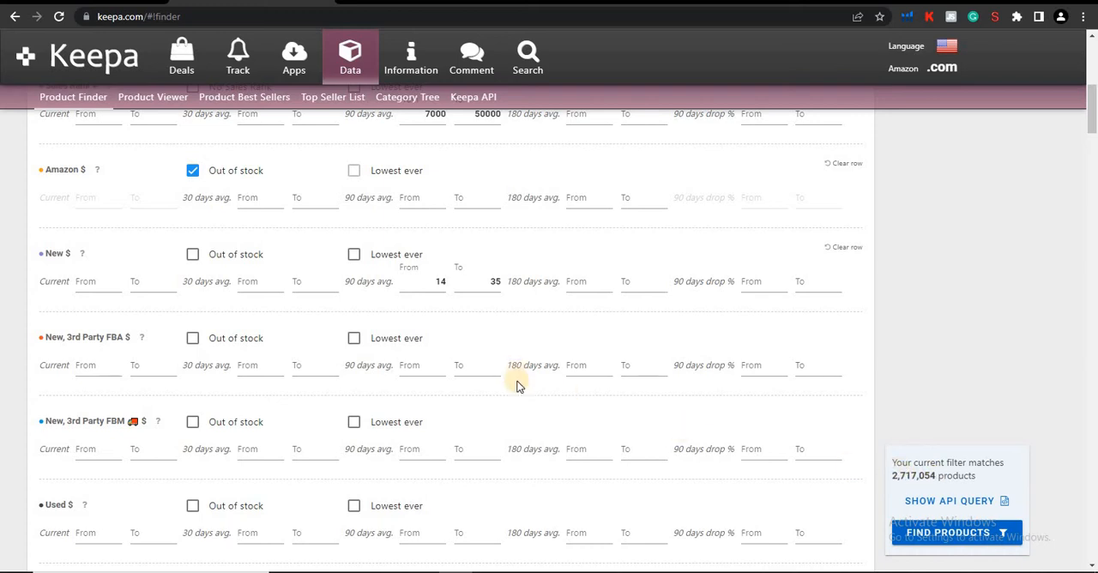
# Restrict the root category filter in the Title, Brand and more section to Pet Supplies.
pyautogui.scroll(-2, 488, 371)
pyautogui.scroll(-2, 491, 375)
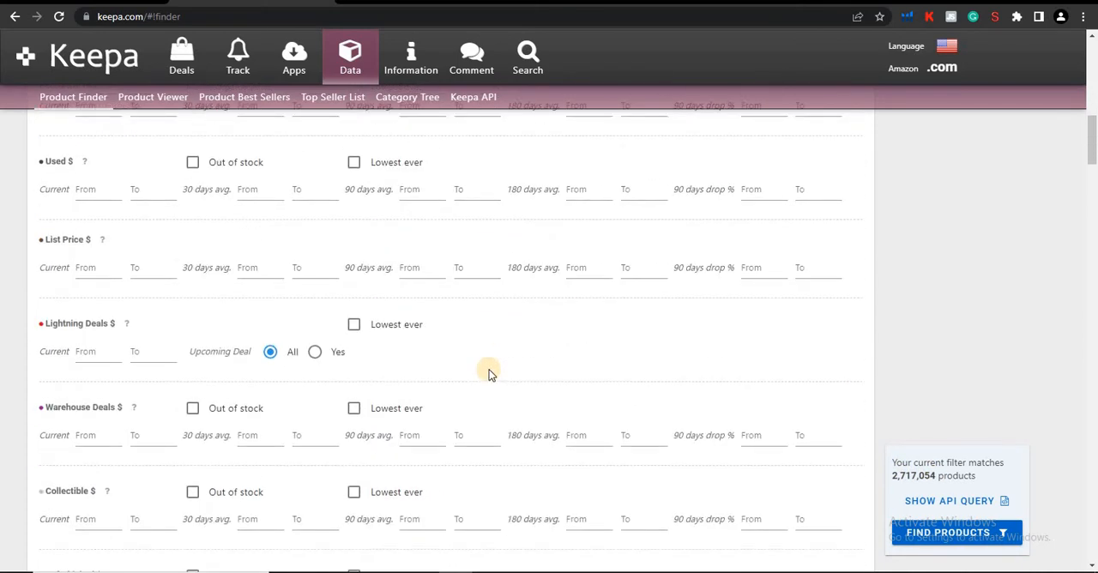
pyautogui.scroll(-2, 490, 374)
pyautogui.scroll(-1, 489, 374)
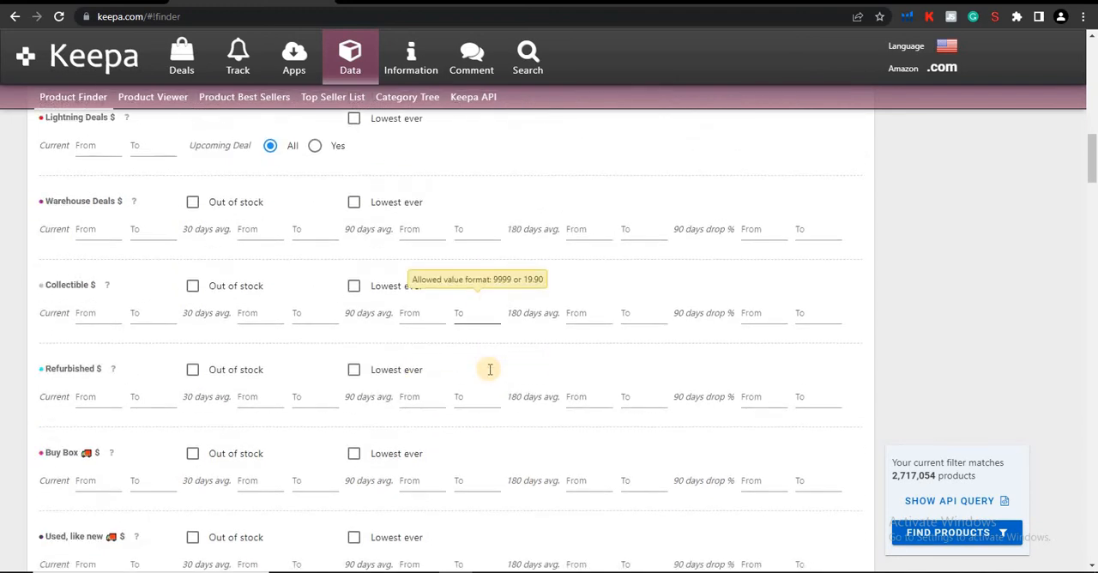
pyautogui.scroll(-2, 490, 374)
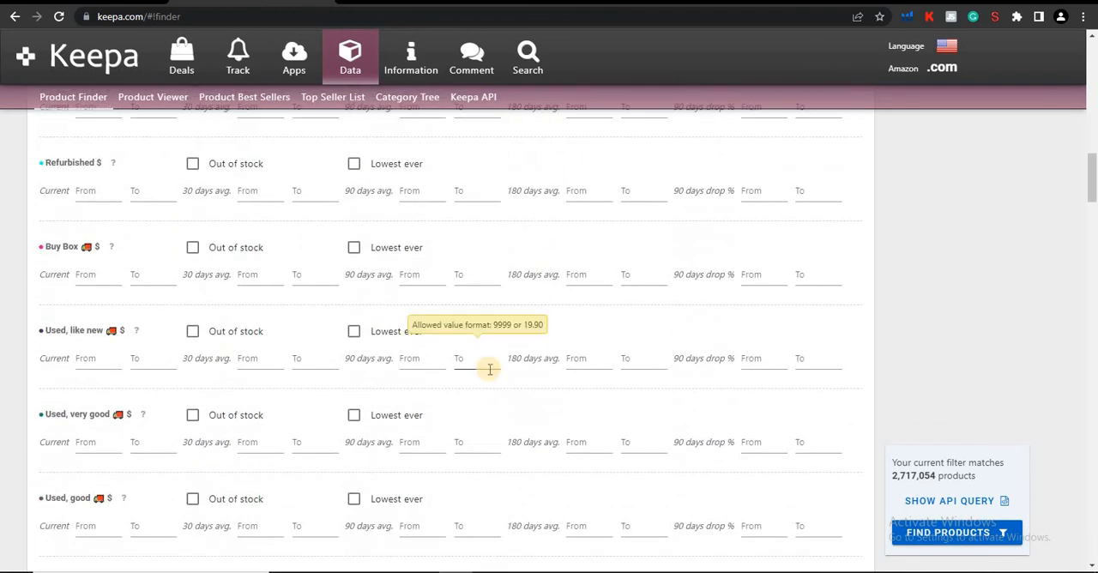
pyautogui.scroll(-4, 490, 371)
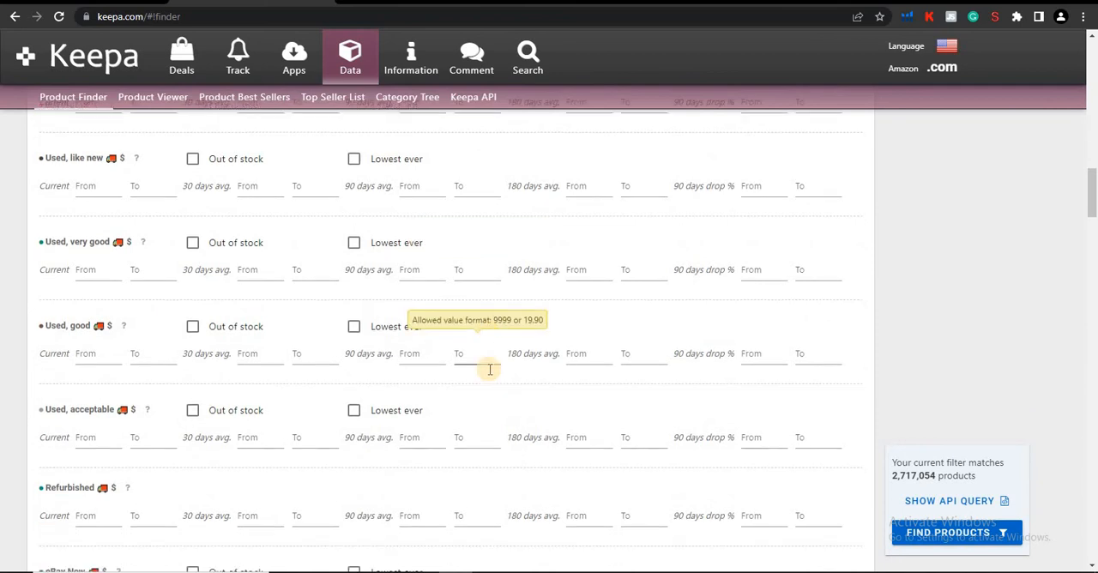
pyautogui.scroll(-5, 490, 374)
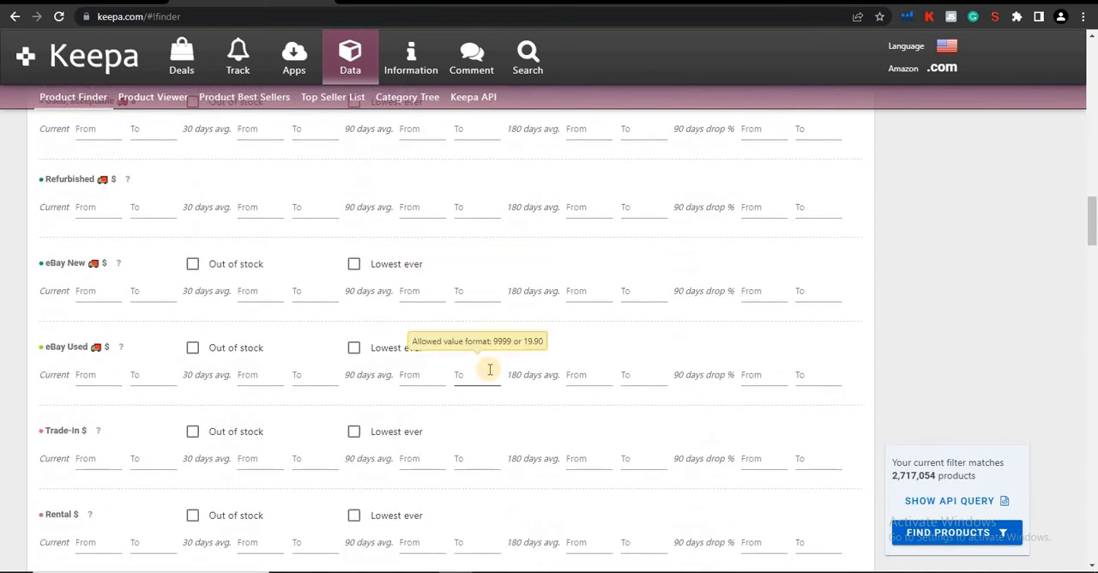
pyautogui.scroll(-4, 490, 374)
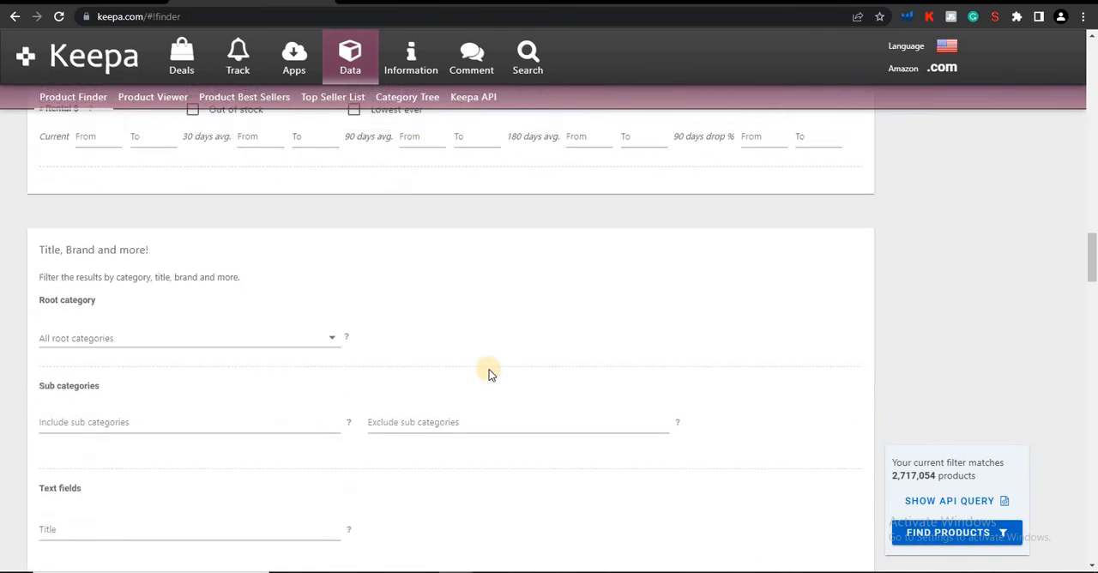
pyautogui.scroll(-1, 489, 370)
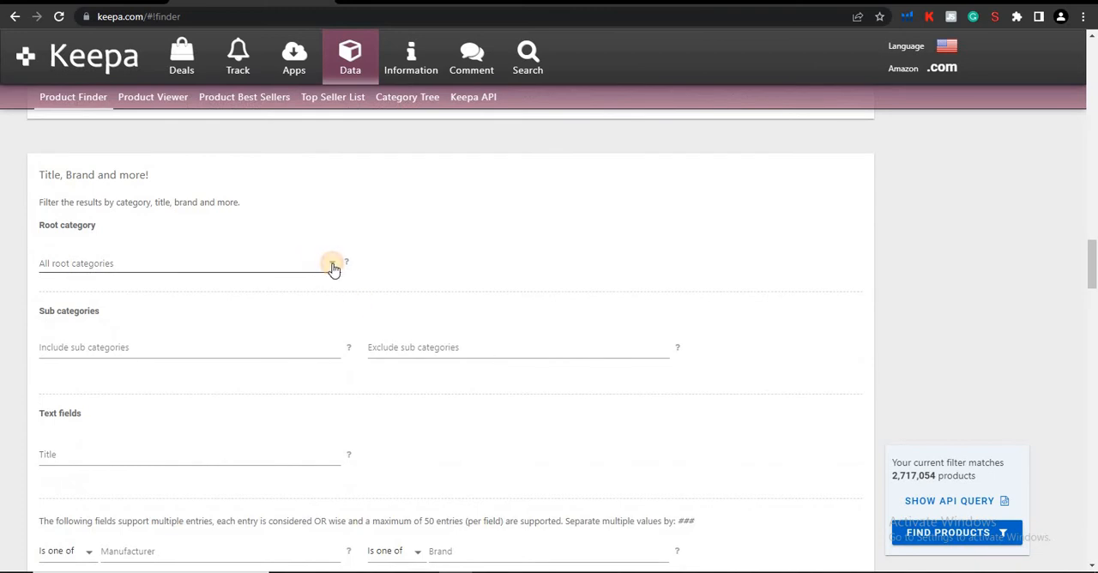
pyautogui.click(334, 268)
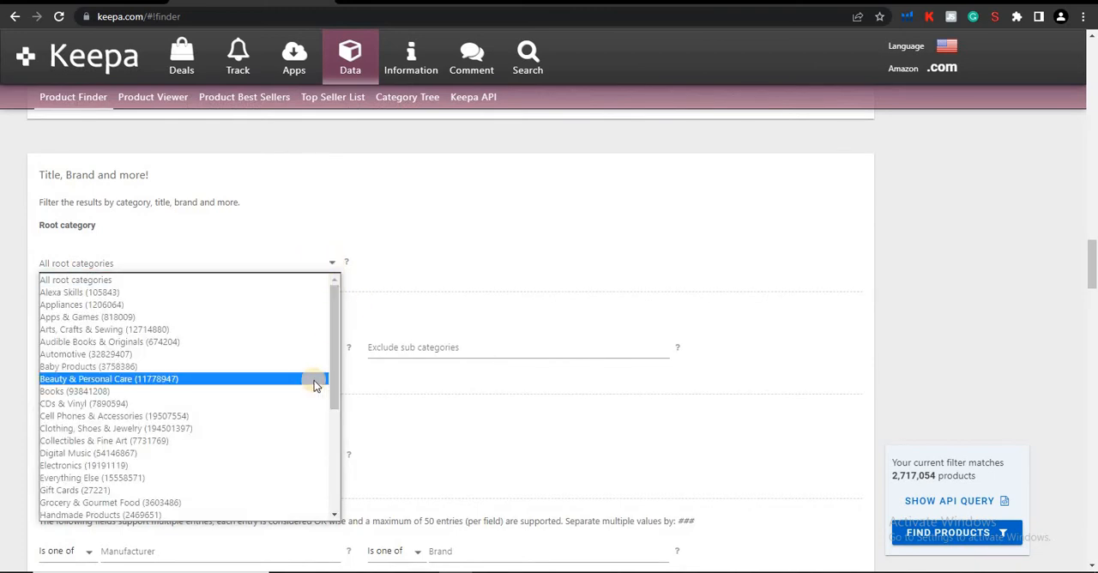
pyautogui.scroll(-3, 314, 384)
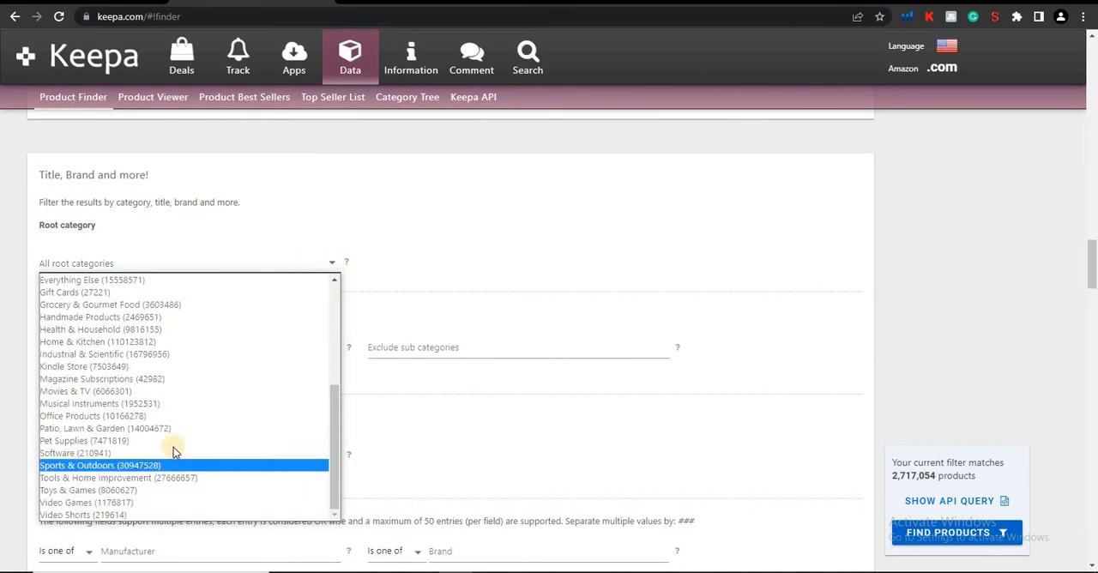
pyautogui.click(171, 441)
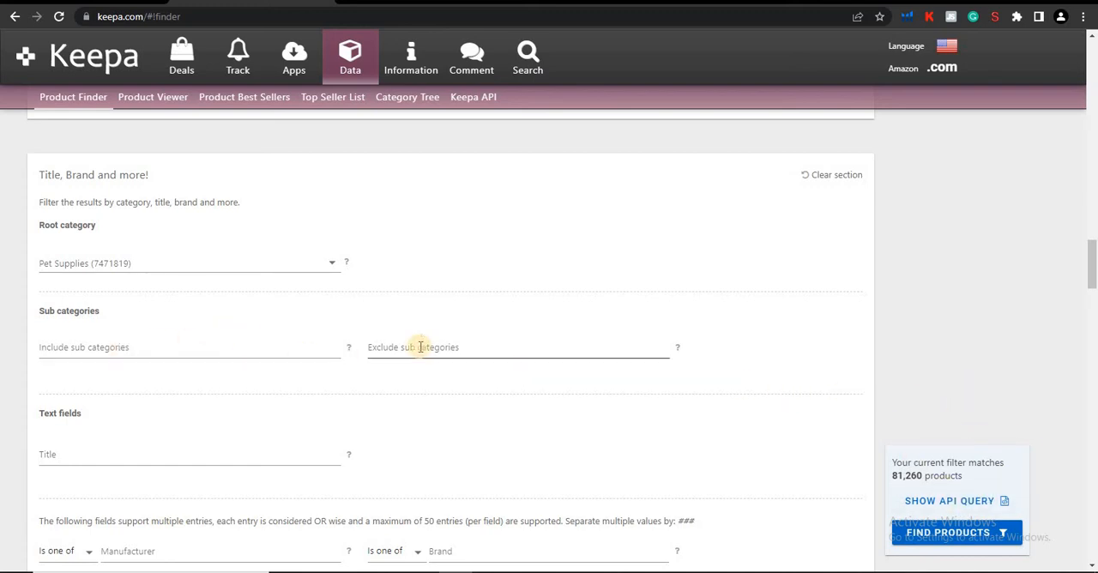
# Open the Category Tree in a new tab and view the sub categories under Apps & Games.
pyautogui.rightClick(400, 98)
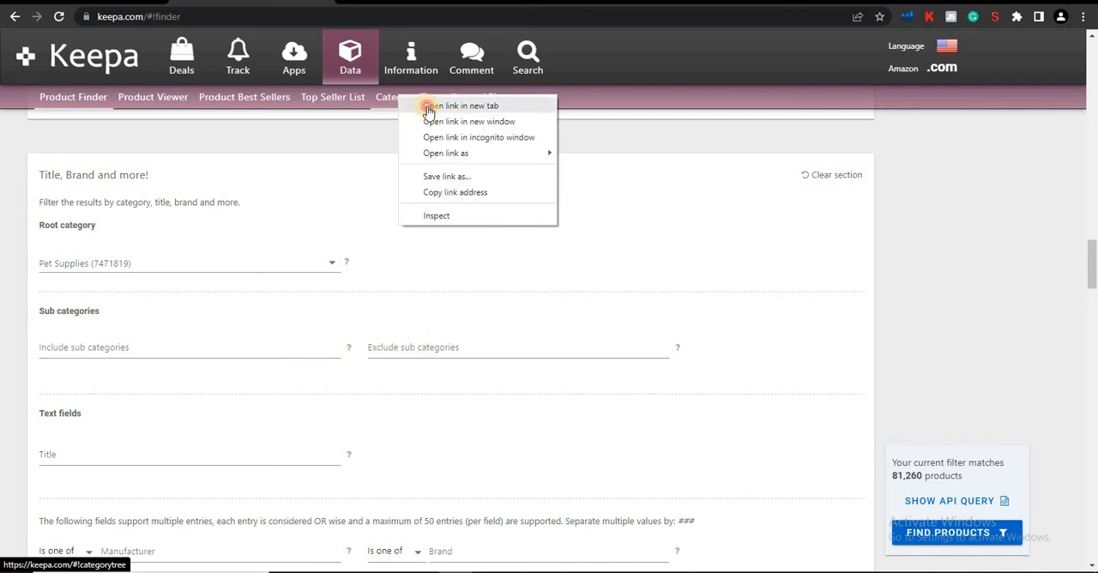
pyautogui.click(427, 107)
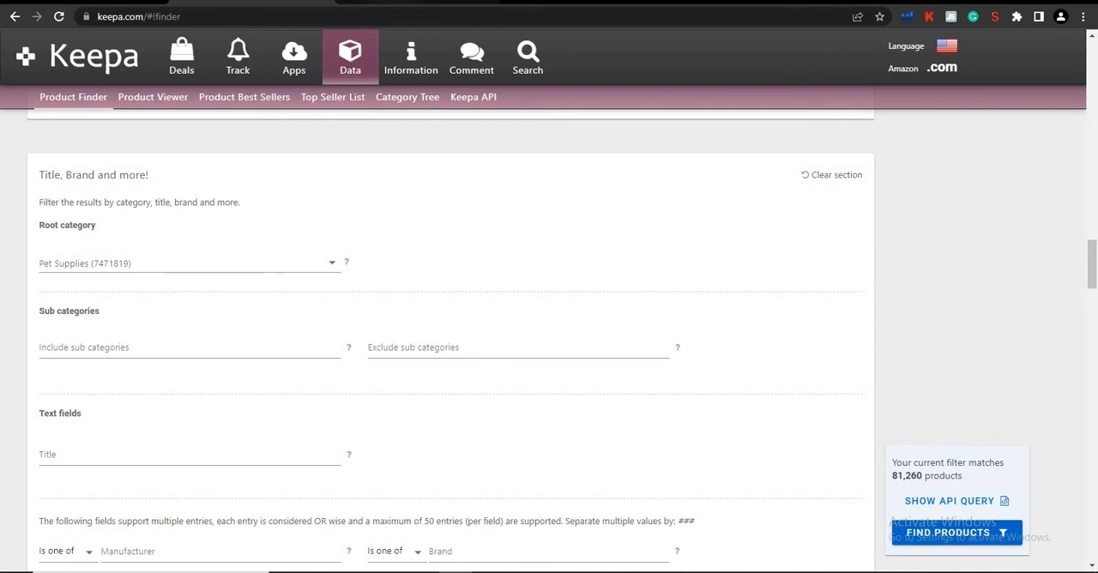
pyautogui.click(154, 352)
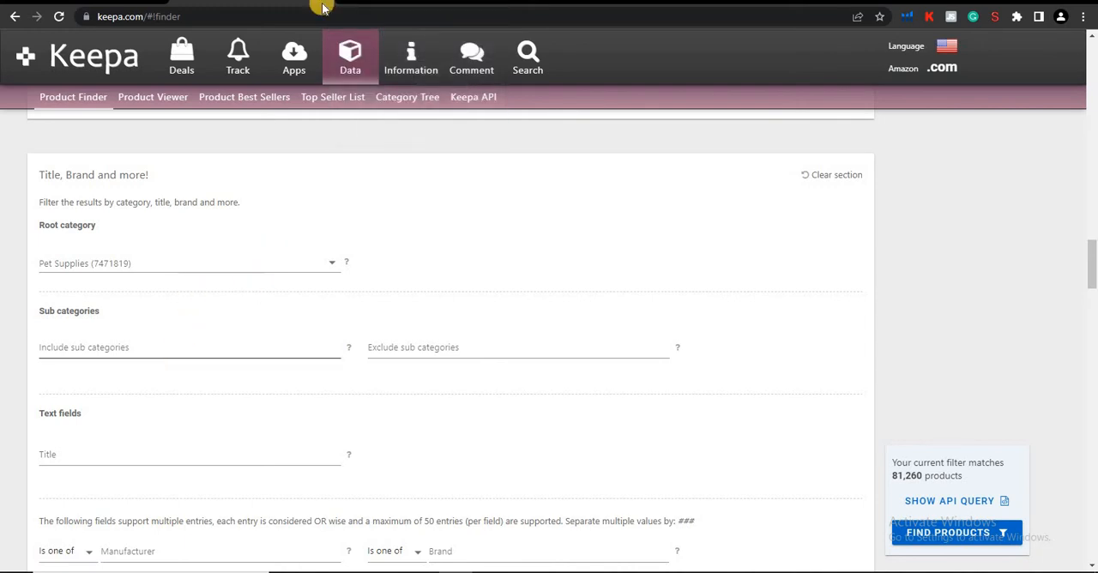
pyautogui.click(361, 9)
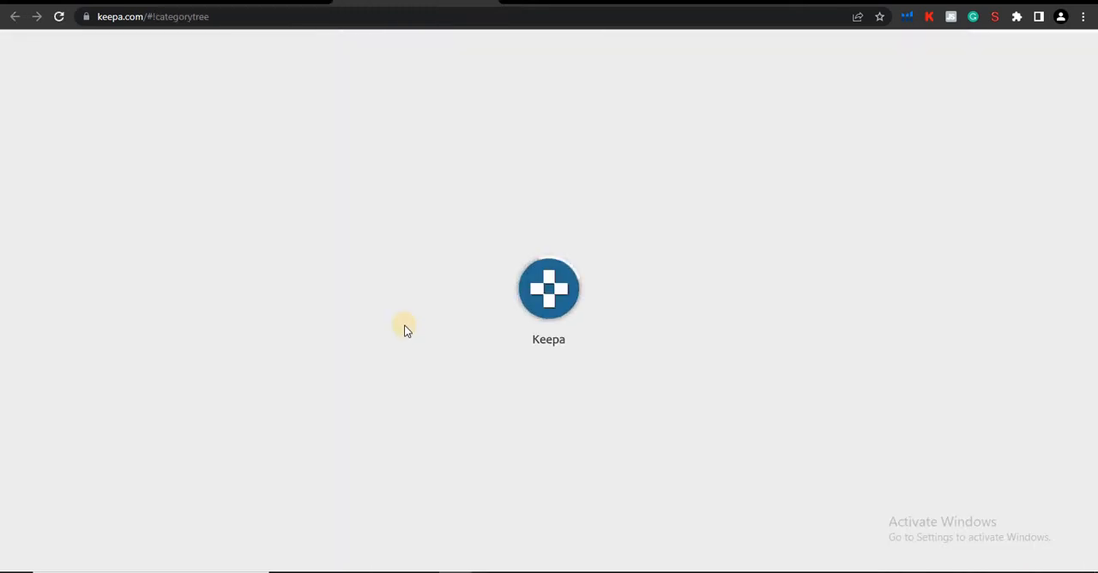
pyautogui.click(399, 96)
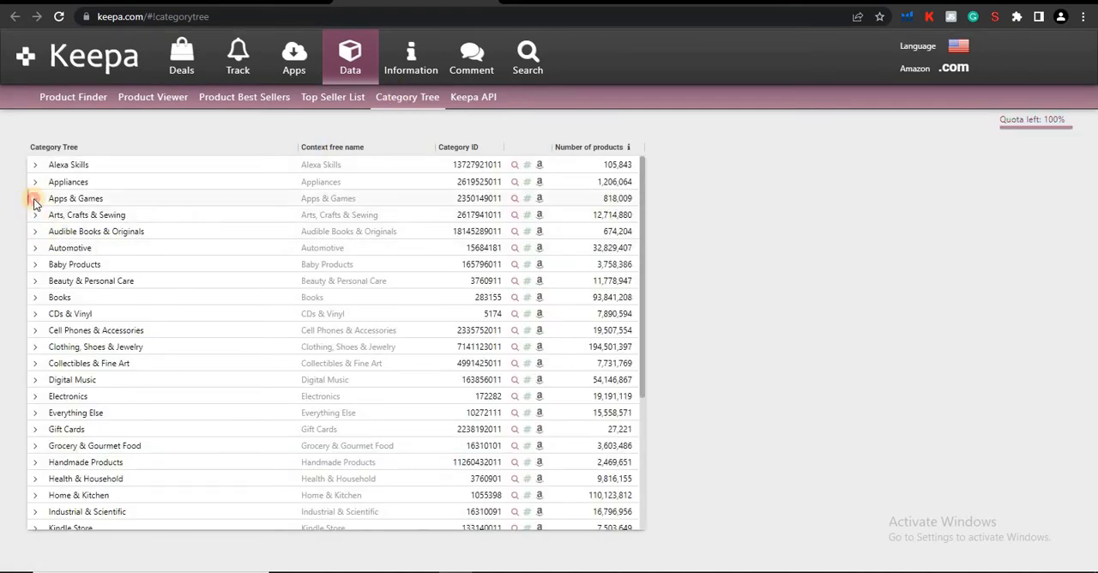
pyautogui.click(34, 198)
pyautogui.click(53, 215)
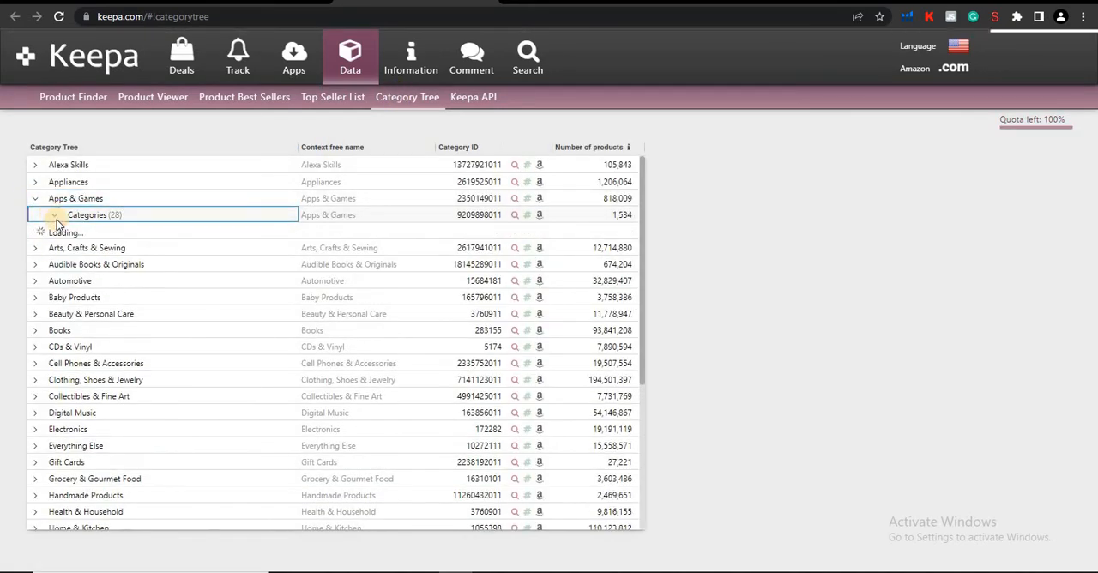
pyautogui.click(74, 233)
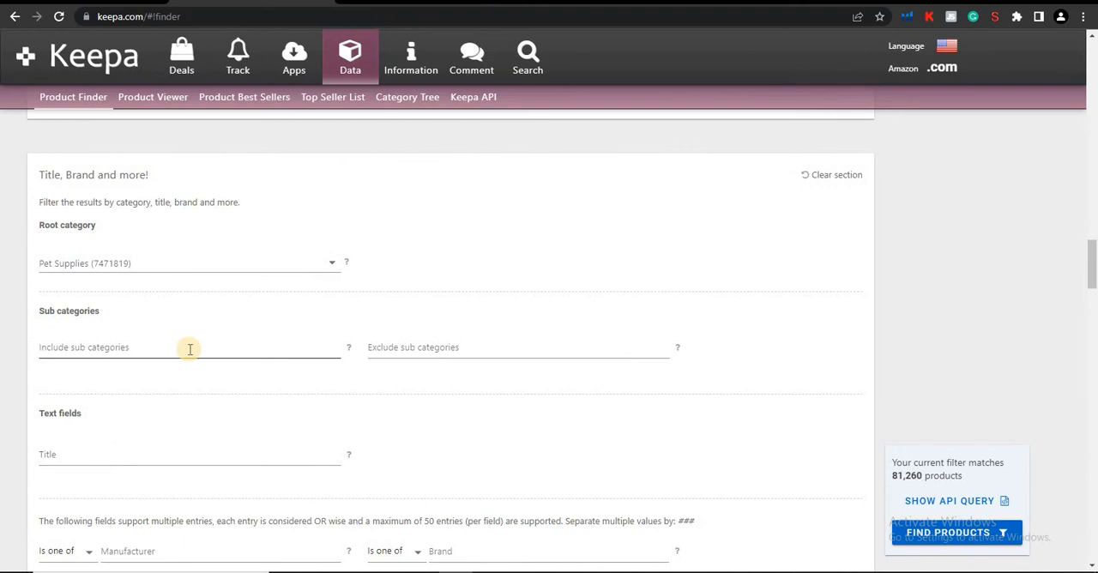
# Set the New Offer Count 90 days average range from 5 to 15.
pyautogui.click(478, 350)
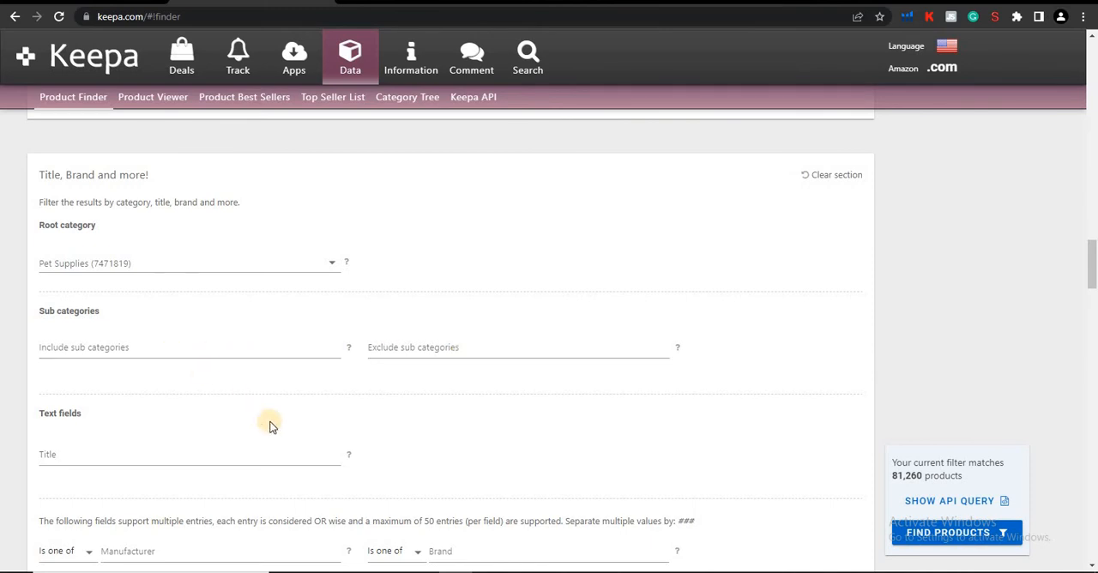
pyautogui.scroll(-3, 269, 426)
pyautogui.scroll(-1, 269, 427)
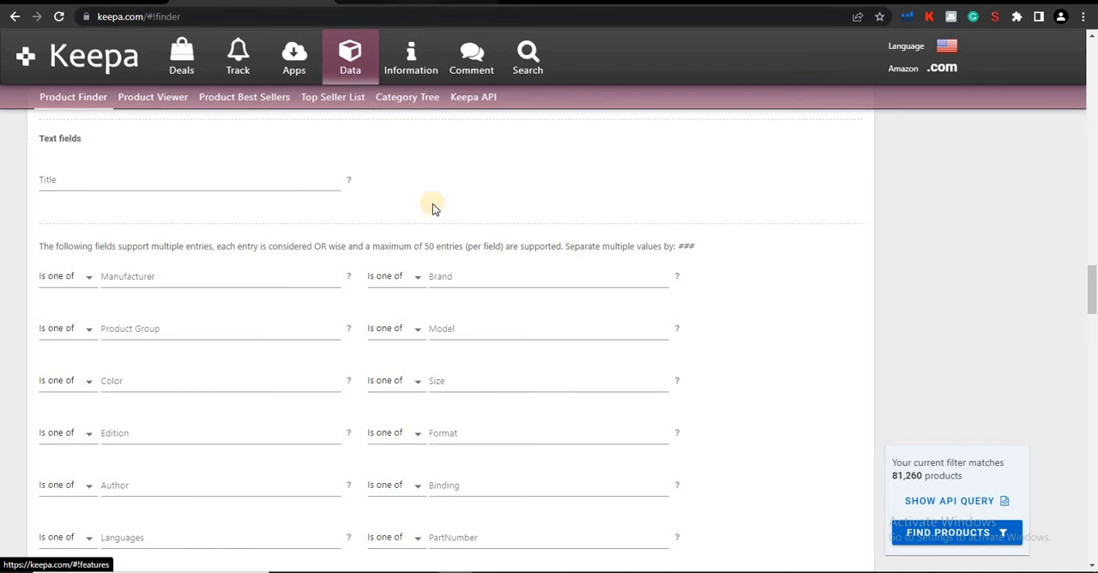
pyautogui.scroll(4, 417, 306)
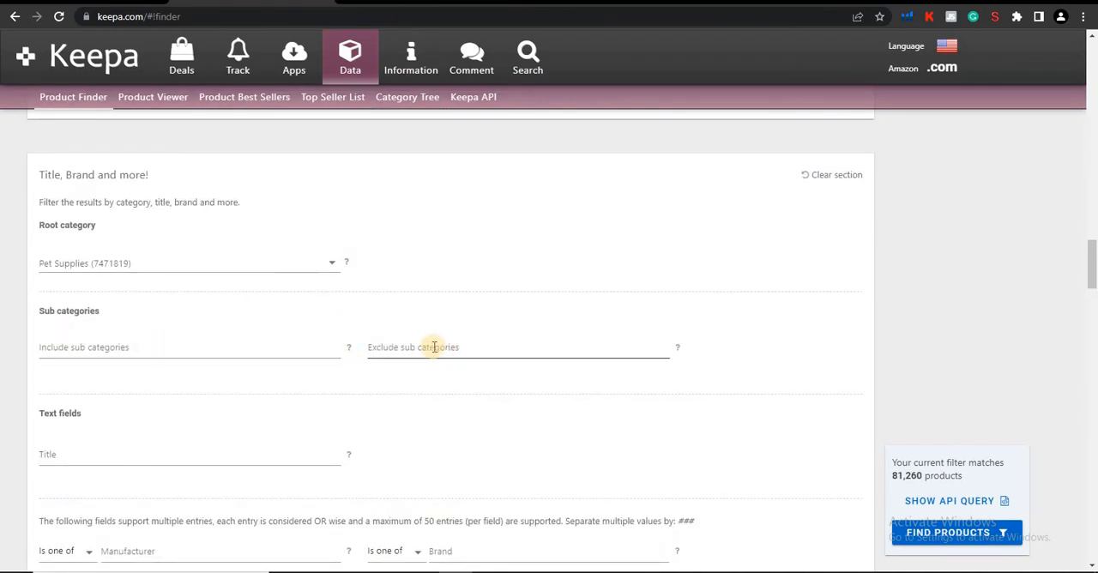
pyautogui.scroll(-9, 433, 346)
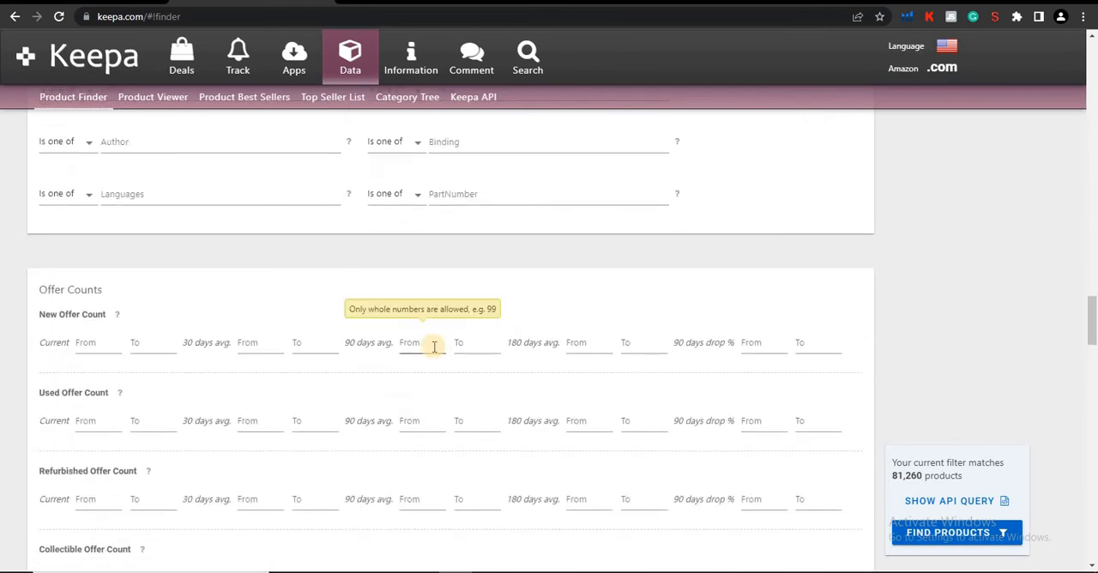
pyautogui.scroll(-1, 434, 346)
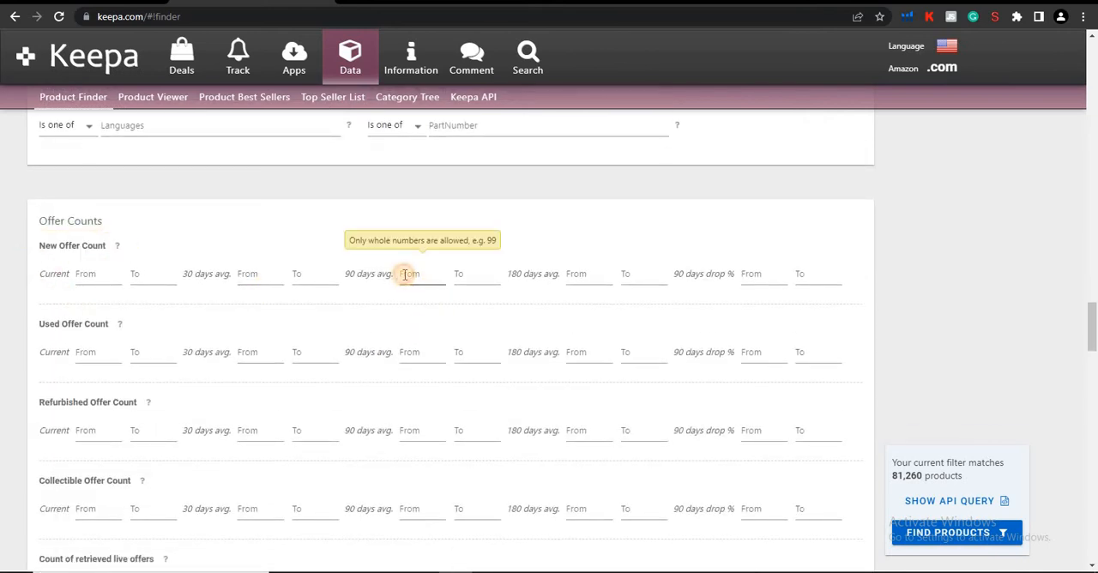
pyautogui.write('5')
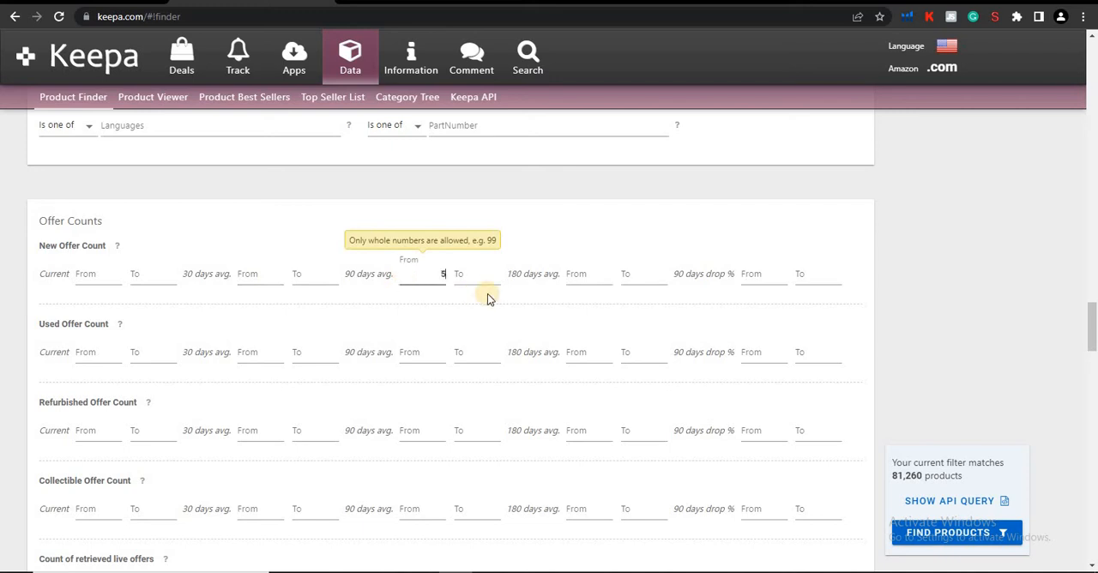
pyautogui.click(481, 275)
pyautogui.write('15')
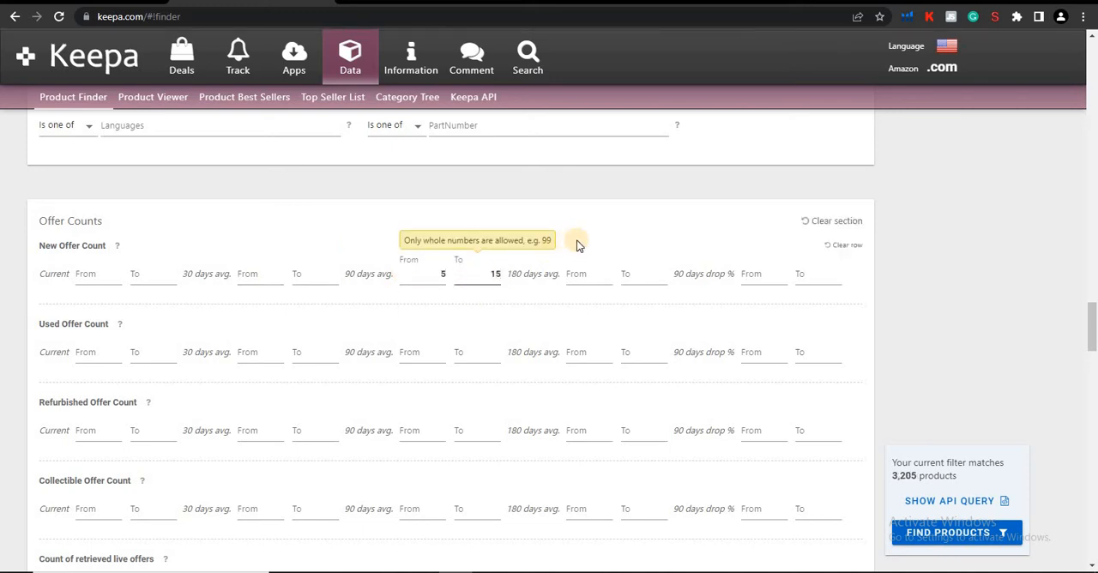
pyautogui.click(442, 274)
pyautogui.press('BackSpace')
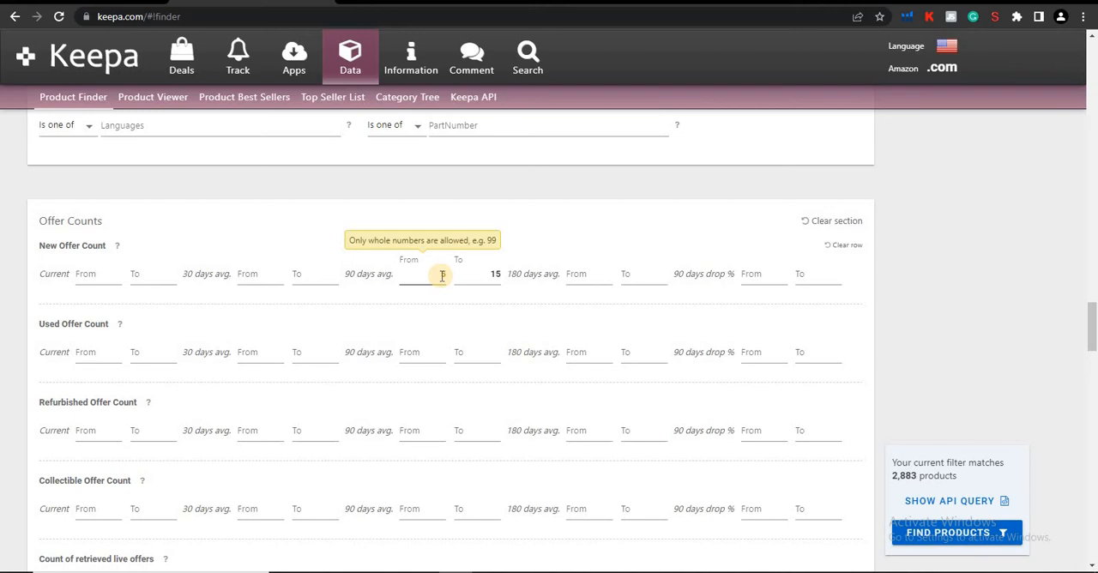
pyautogui.write('5')
pyautogui.click(485, 278)
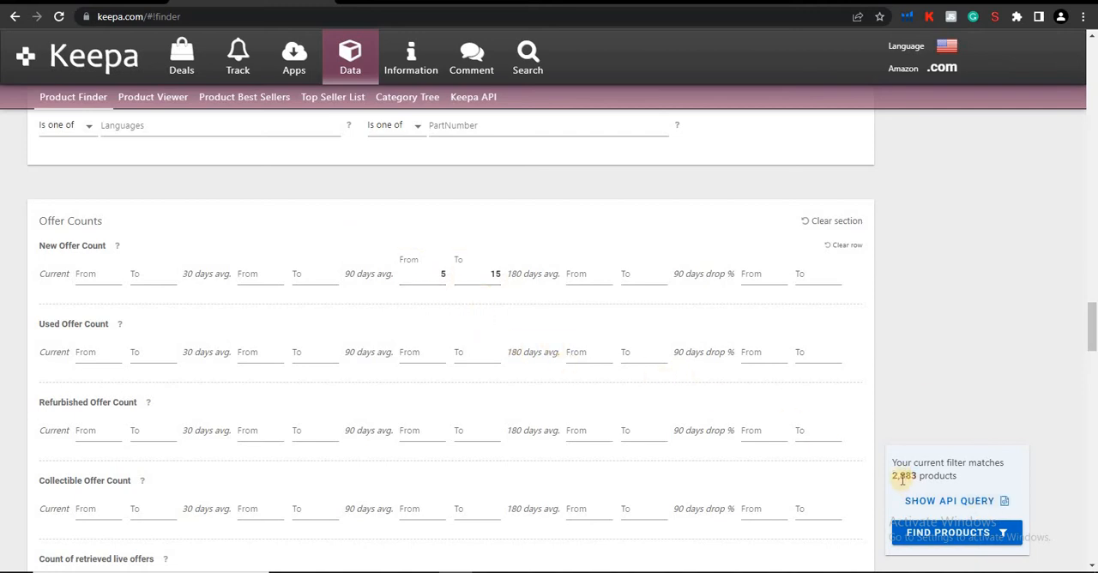
# Try the Yes option of the Buy Box: Is FBA switch and return it to All.
pyautogui.scroll(-2, 635, 453)
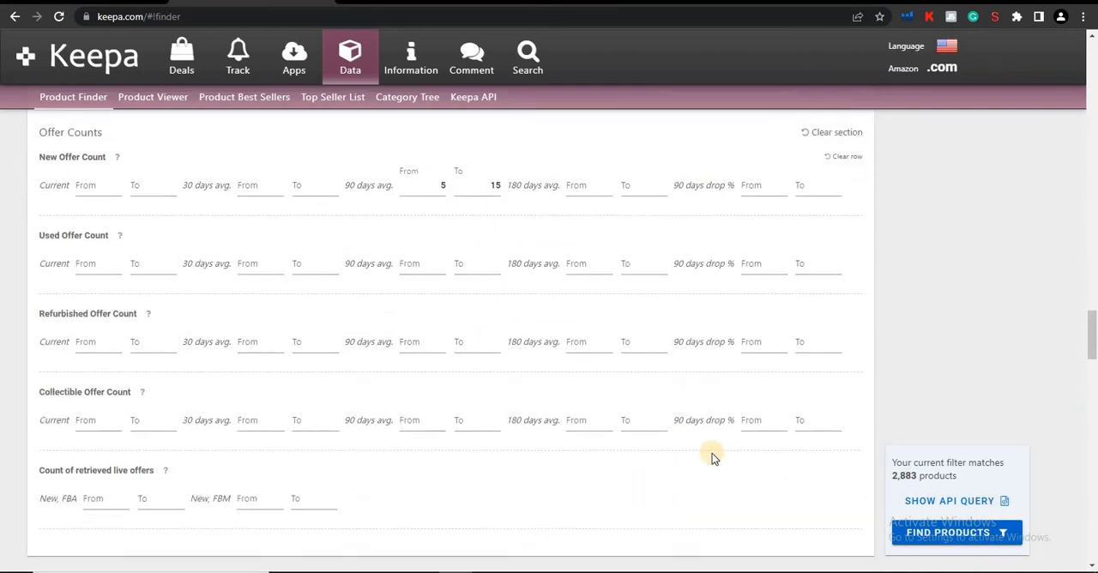
pyautogui.scroll(-4, 610, 414)
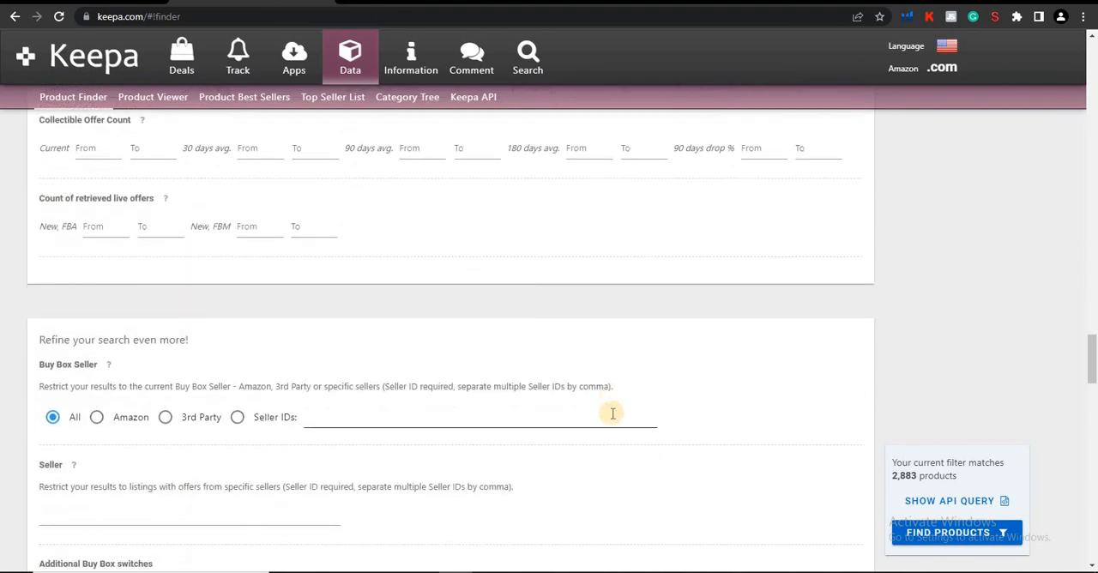
pyautogui.scroll(-2, 333, 395)
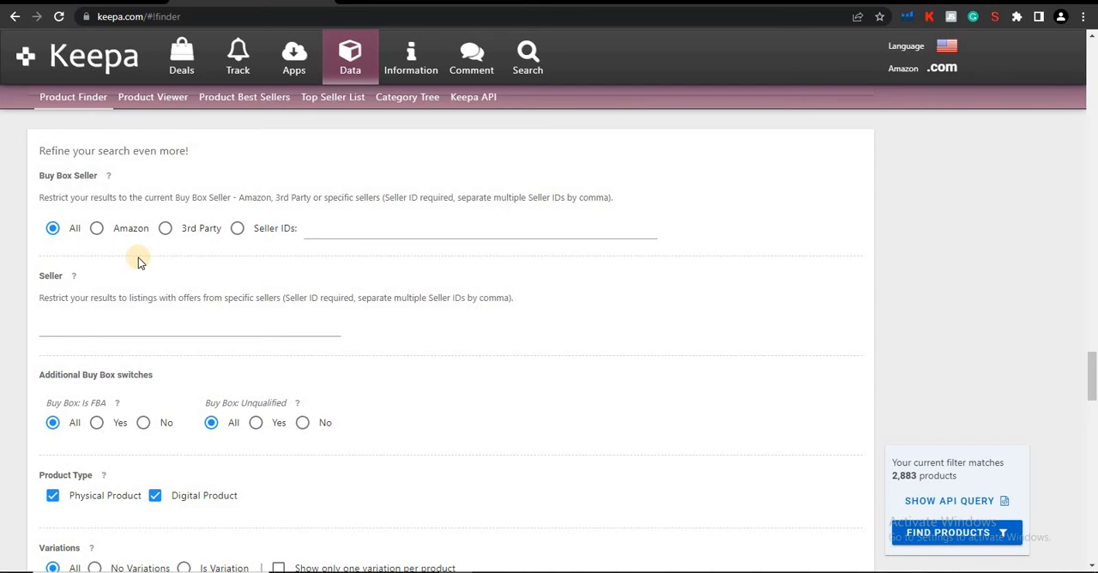
pyautogui.scroll(-1, 139, 262)
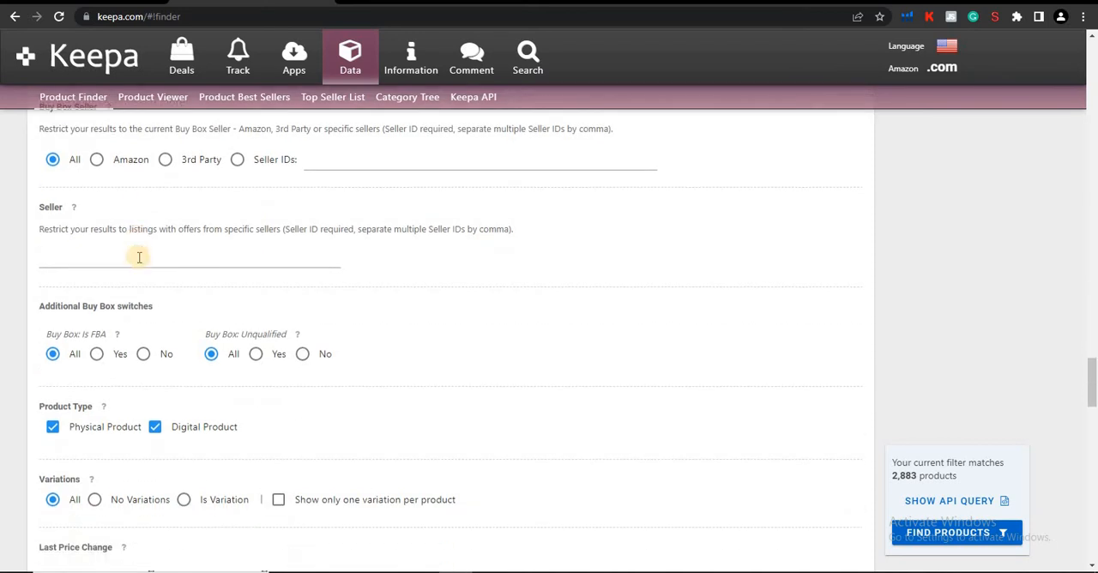
pyautogui.click(97, 354)
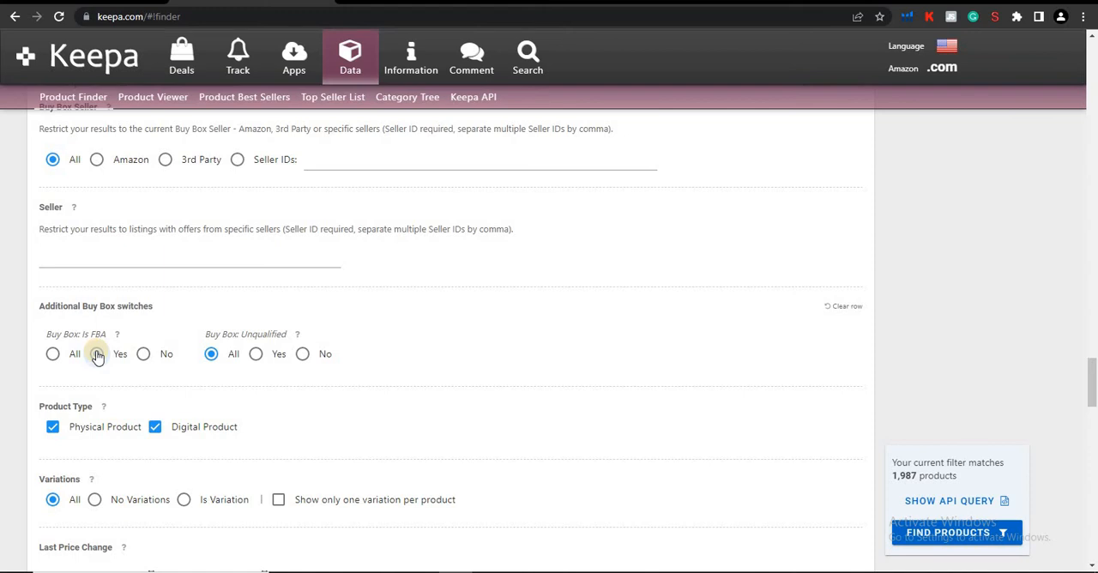
pyautogui.click(61, 361)
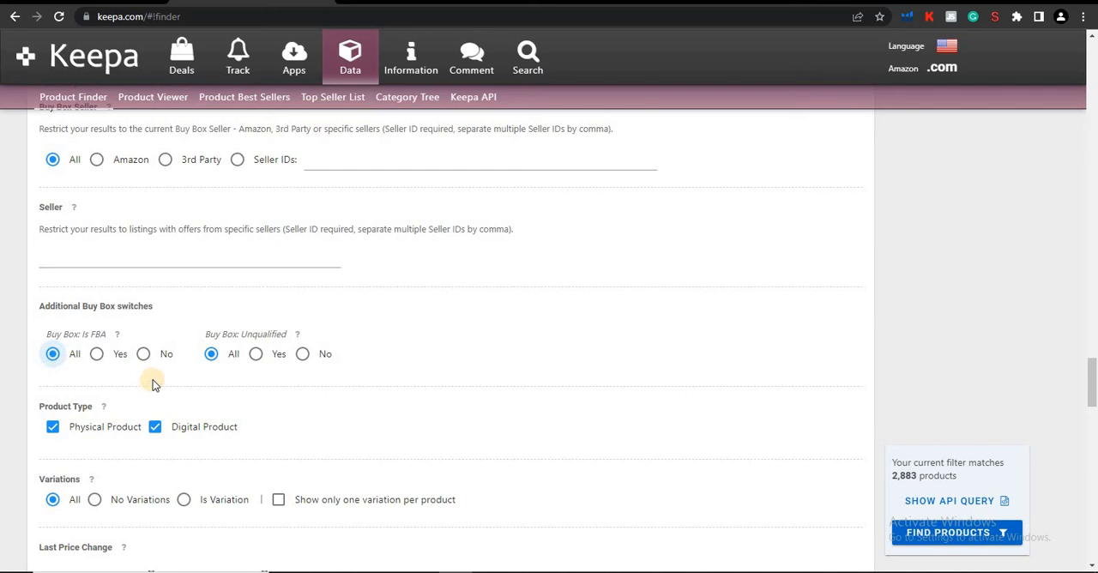
# Exclude digital products from the Product Type filter and restrict Variations to No Variations.
pyautogui.scroll(-1, 153, 385)
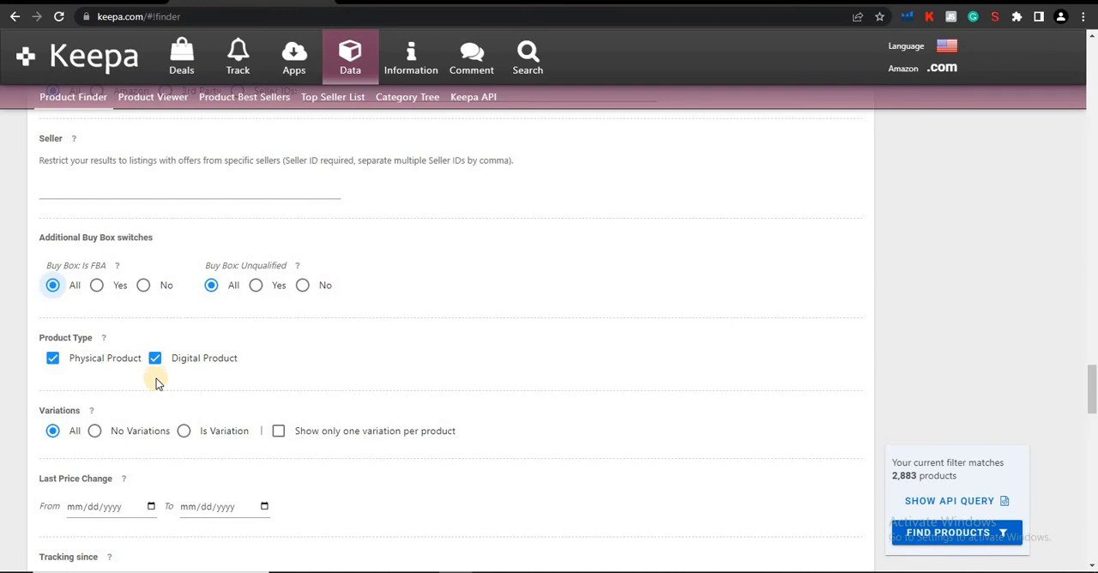
pyautogui.click(157, 360)
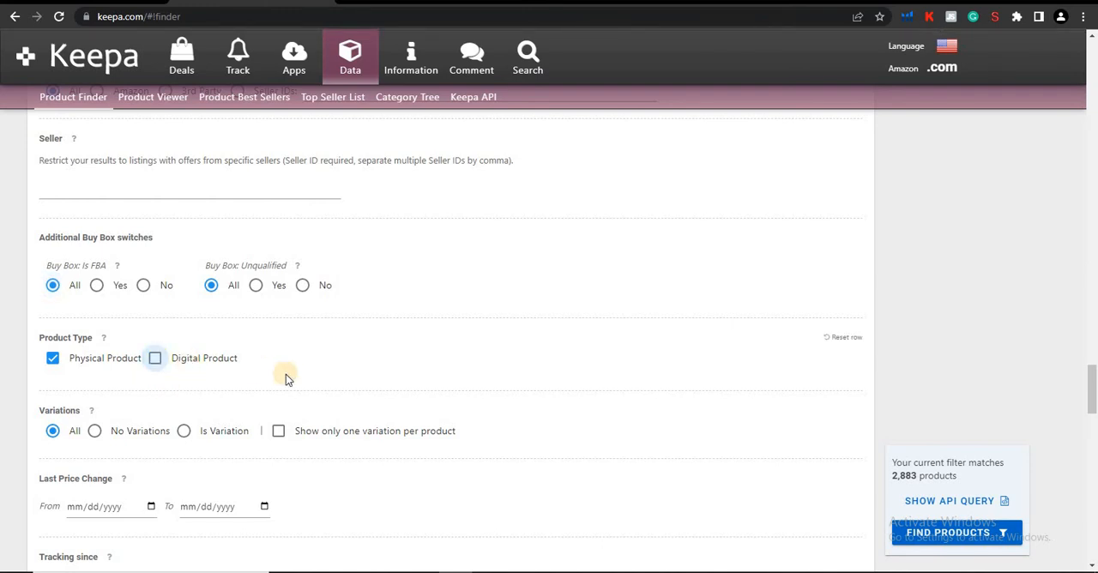
pyautogui.scroll(-2, 223, 360)
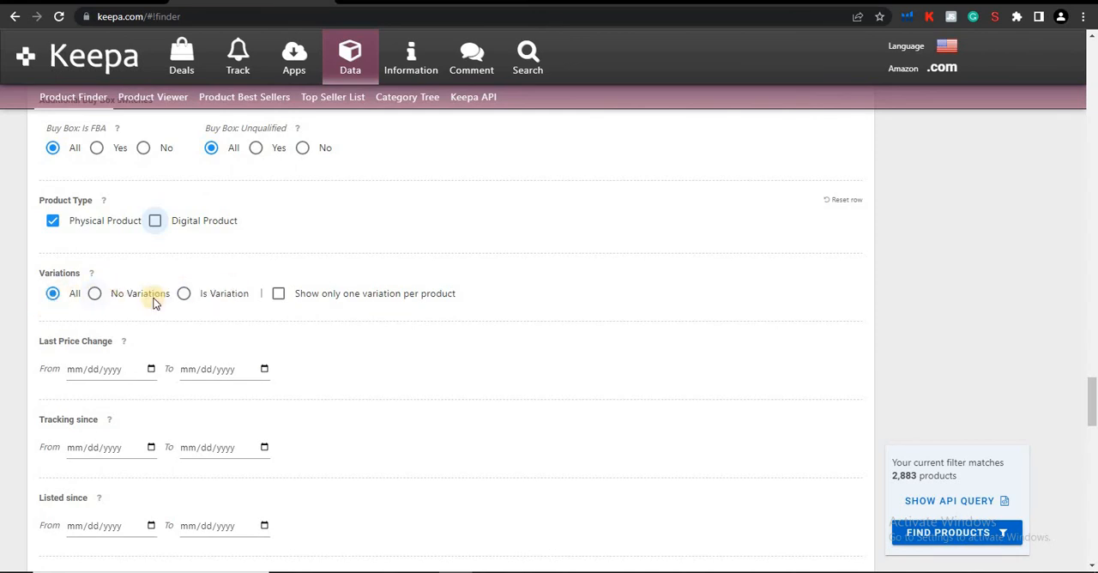
pyautogui.click(101, 299)
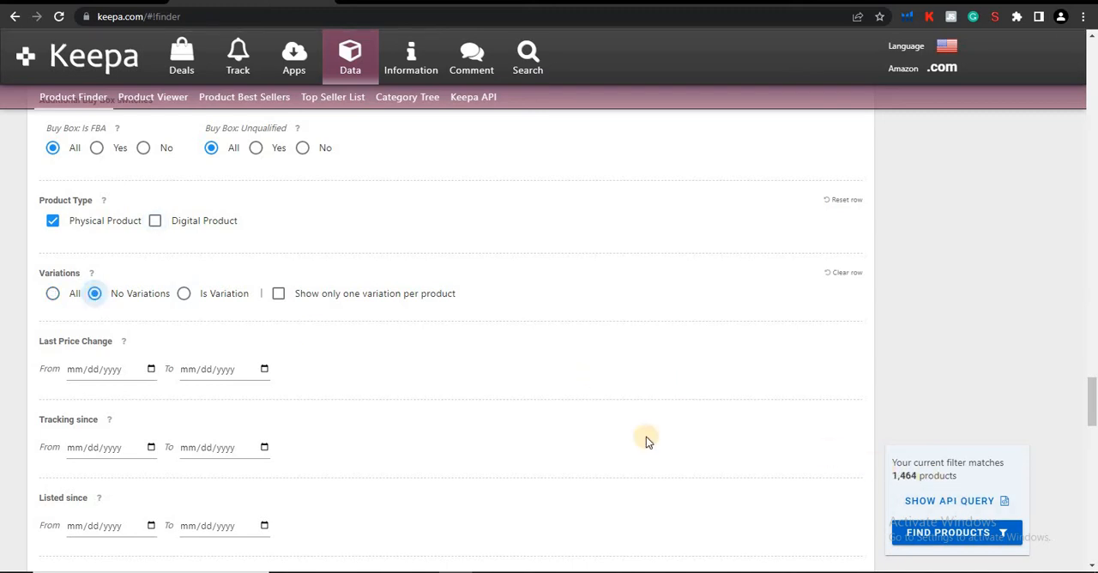
# Set the minimum product rating to 4 in the Rating filter.
pyautogui.scroll(-7, 266, 347)
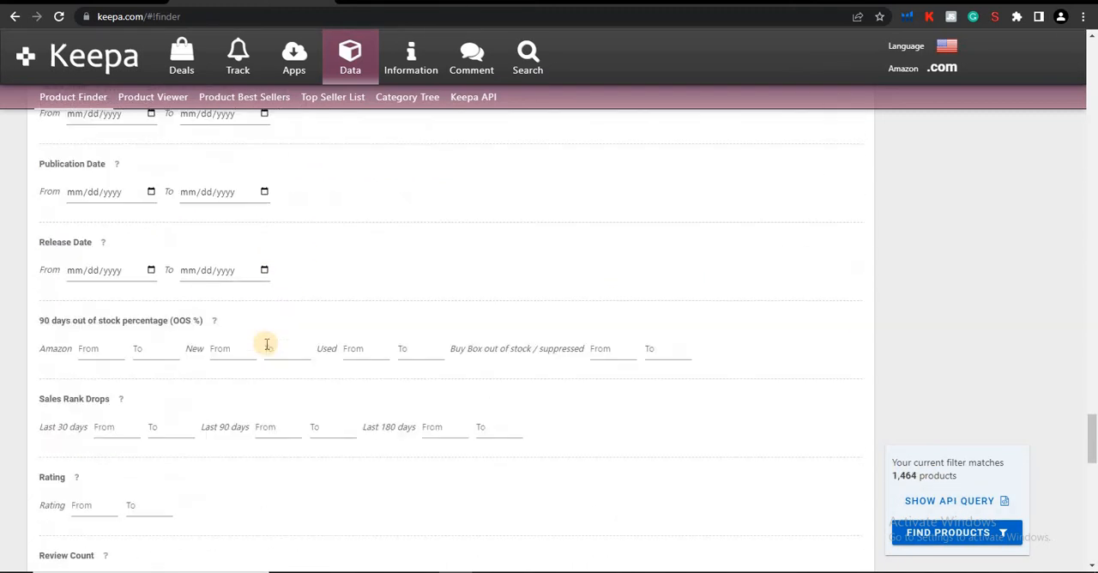
pyautogui.scroll(-1, 266, 348)
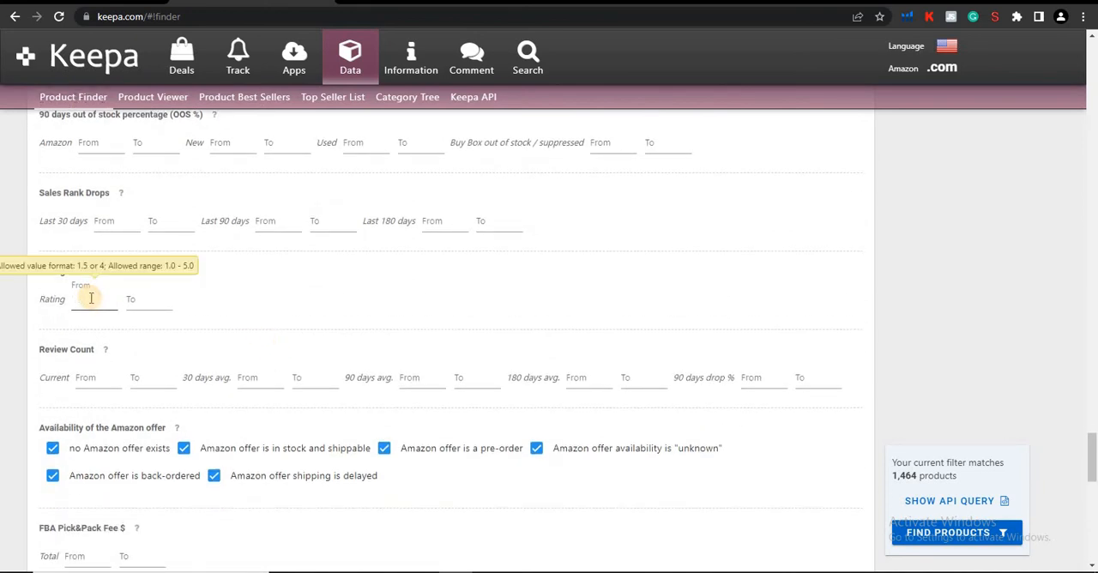
pyautogui.click(91, 298)
pyautogui.write('4')
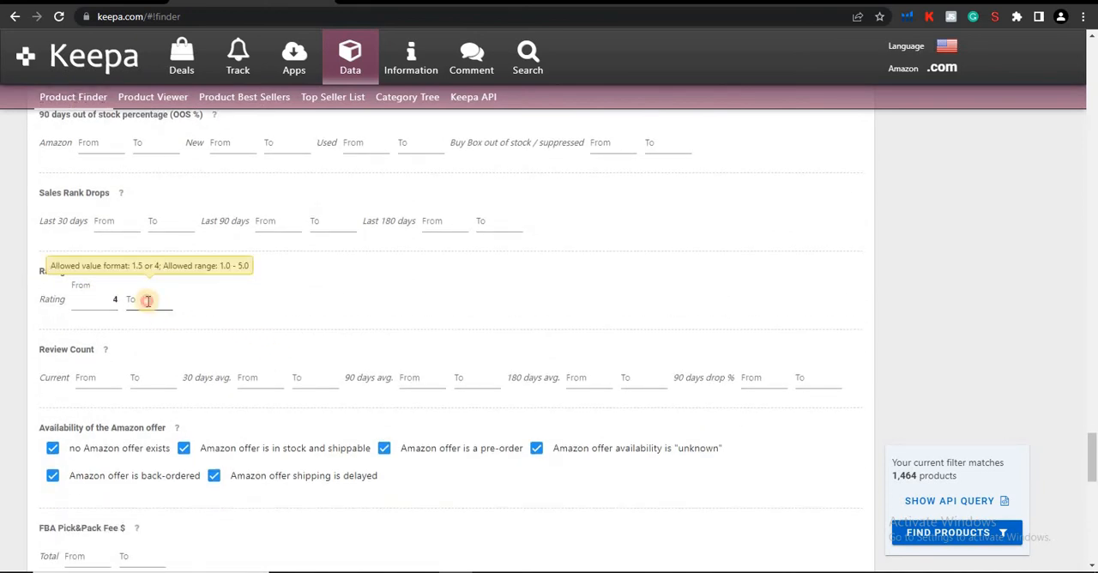
pyautogui.click(338, 326)
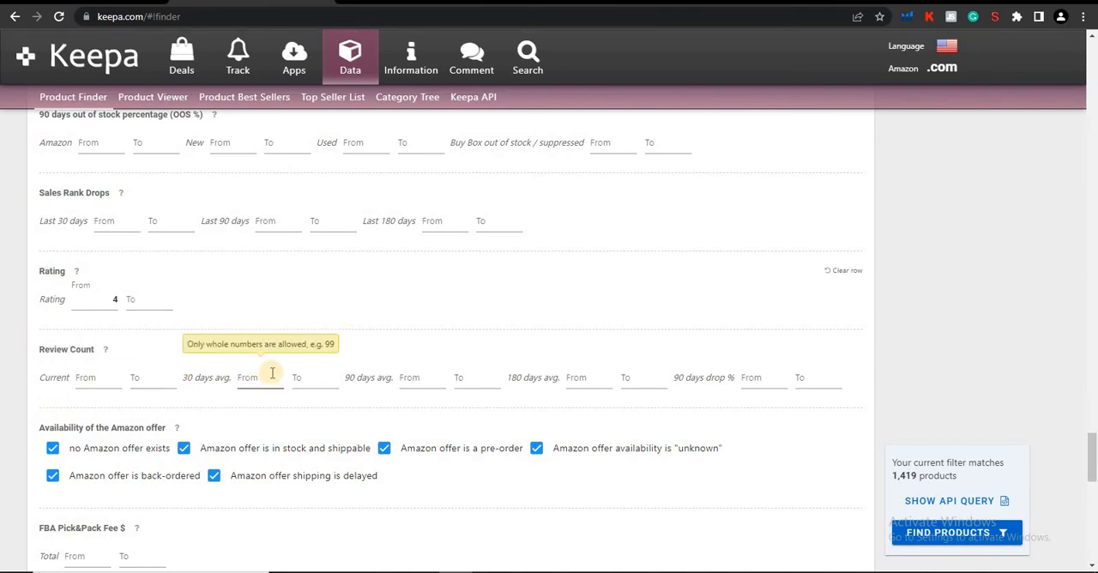
# Set the Review Count 90 days average filter to a minimum of 80.
pyautogui.click(406, 378)
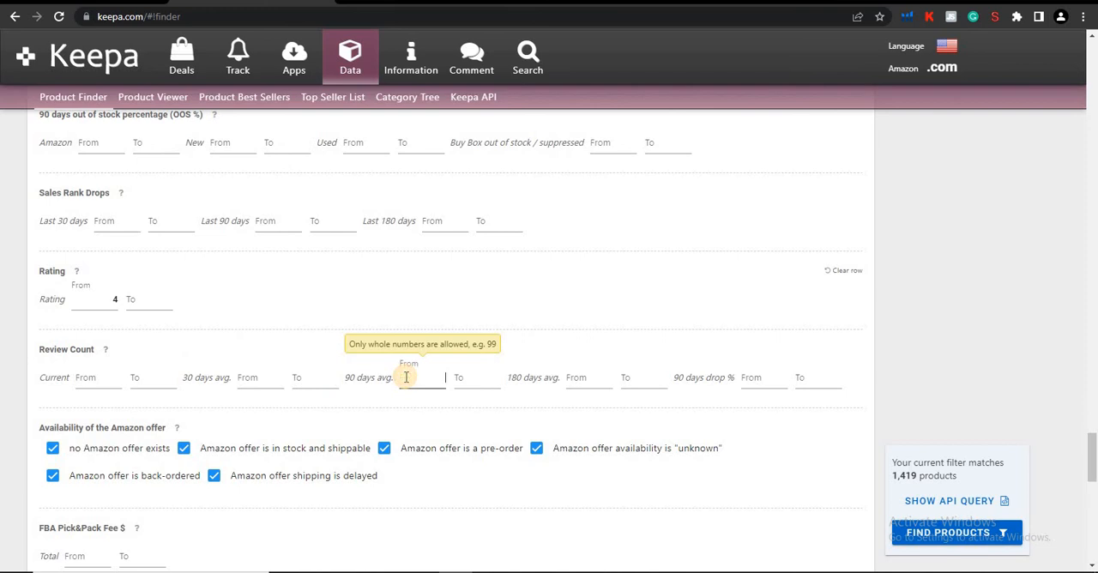
pyautogui.write('80')
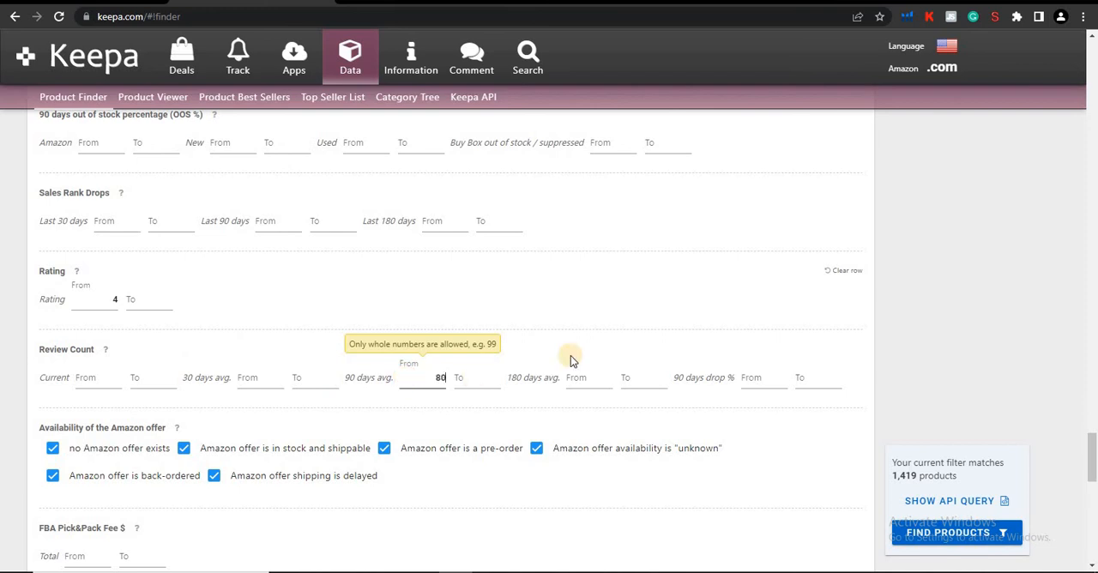
pyautogui.click(594, 333)
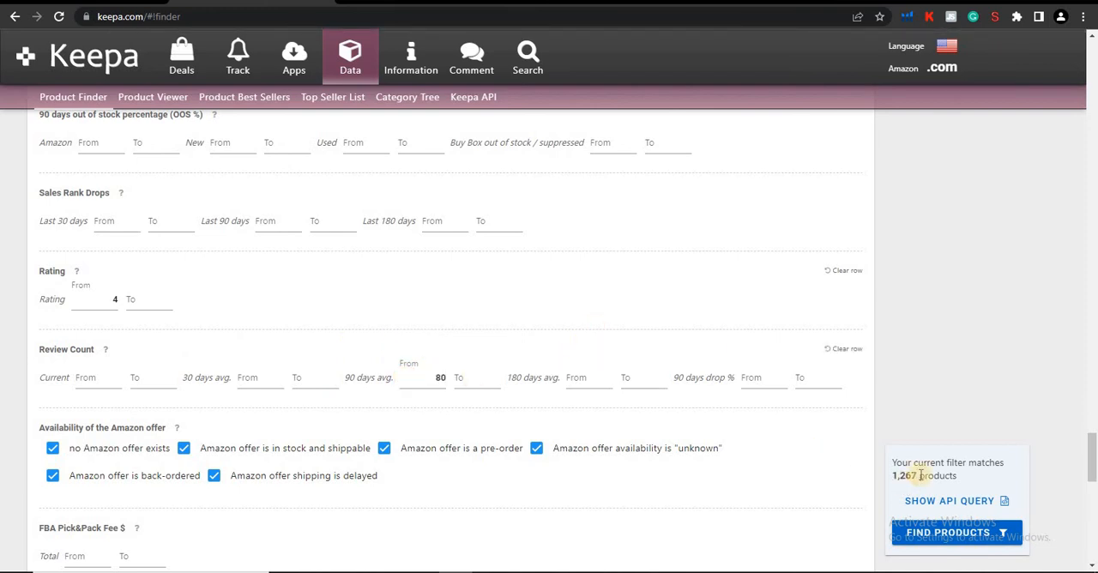
# Exclude Amazon offers that are a pre-order or in stock and shippable from the Availability of the Amazon offer filter.
pyautogui.scroll(-3, 445, 464)
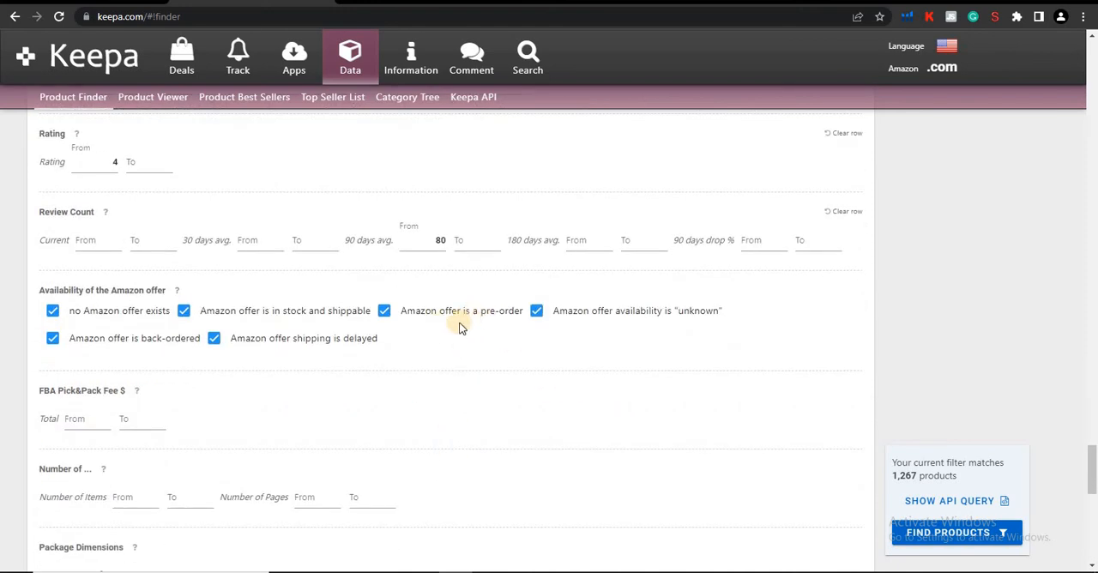
pyautogui.click(384, 312)
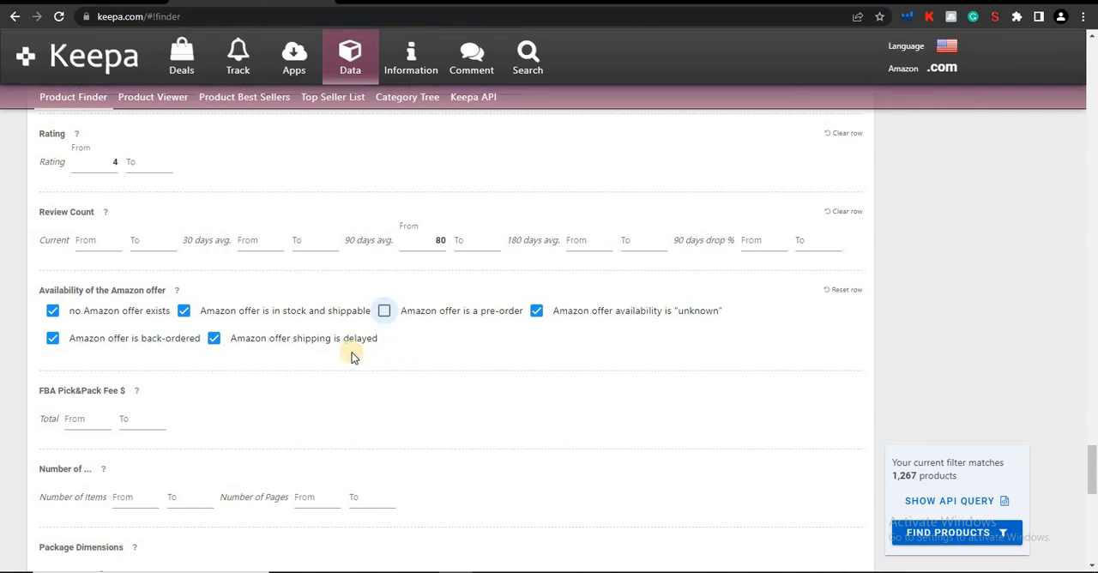
pyautogui.click(185, 313)
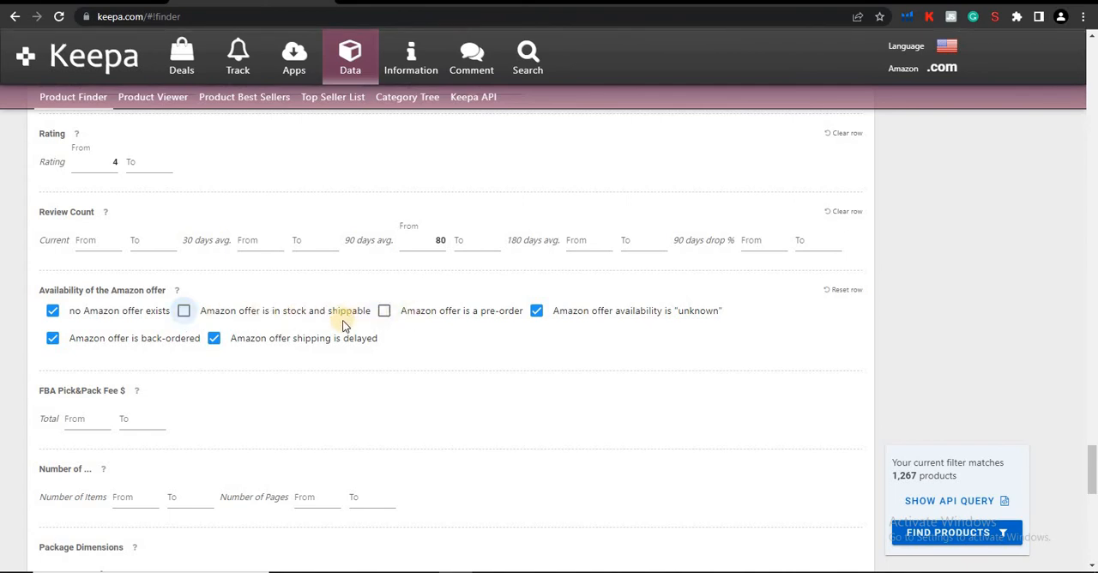
# Limit the package weight to a maximum of 2500 g.
pyautogui.scroll(-2, 356, 424)
pyautogui.scroll(-3, 356, 422)
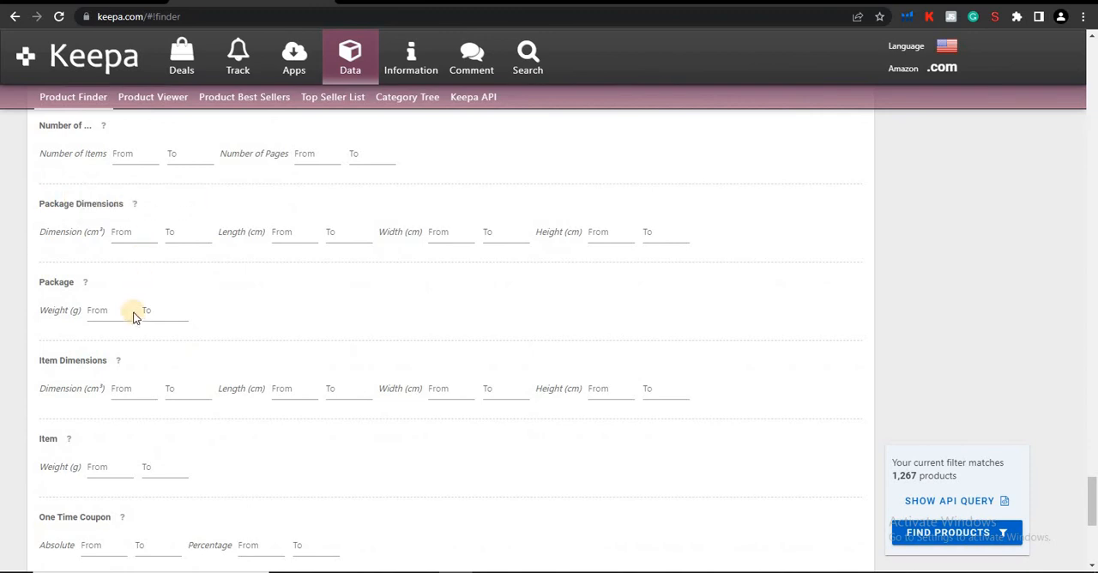
pyautogui.click(92, 310)
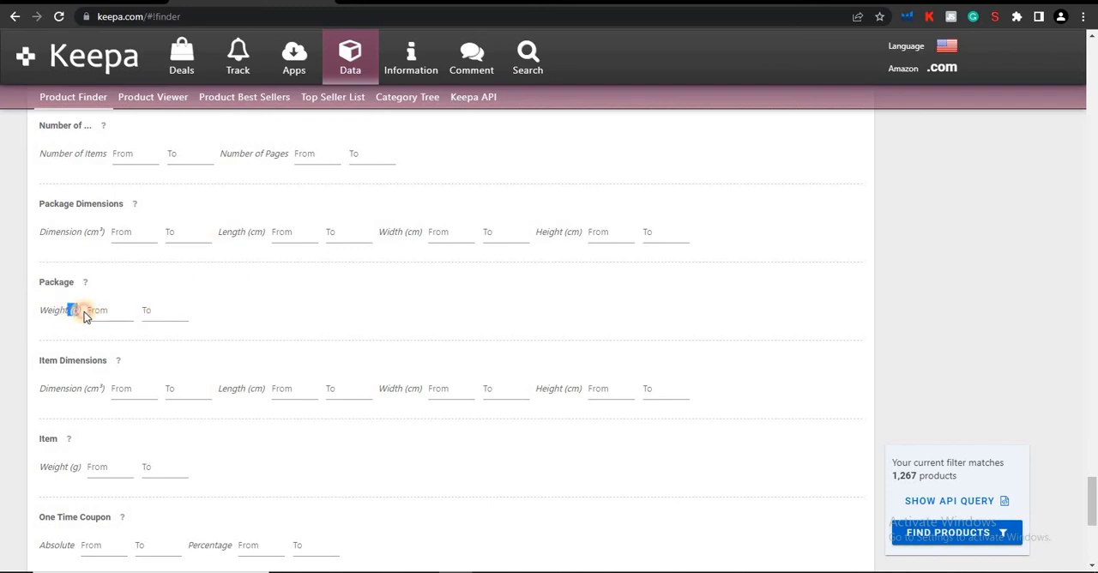
pyautogui.click(109, 314)
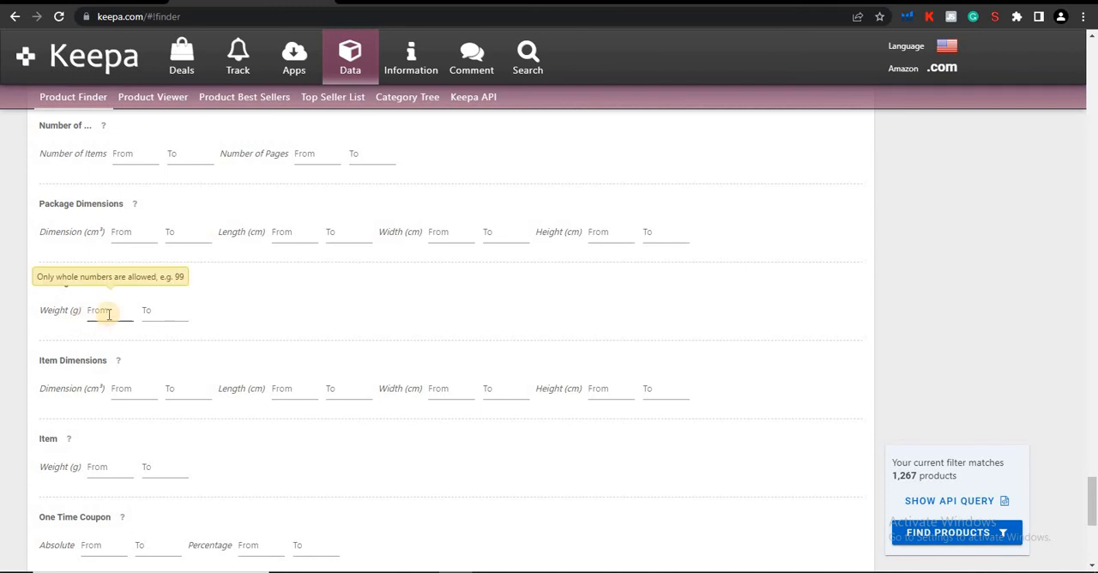
pyautogui.click(146, 314)
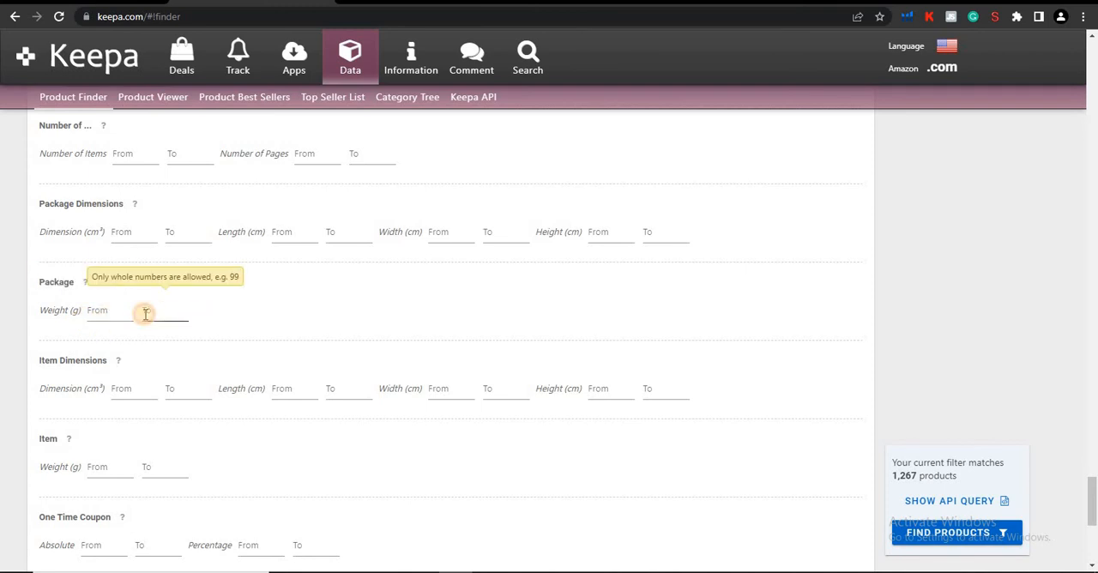
pyautogui.write('2500')
pyautogui.click(240, 324)
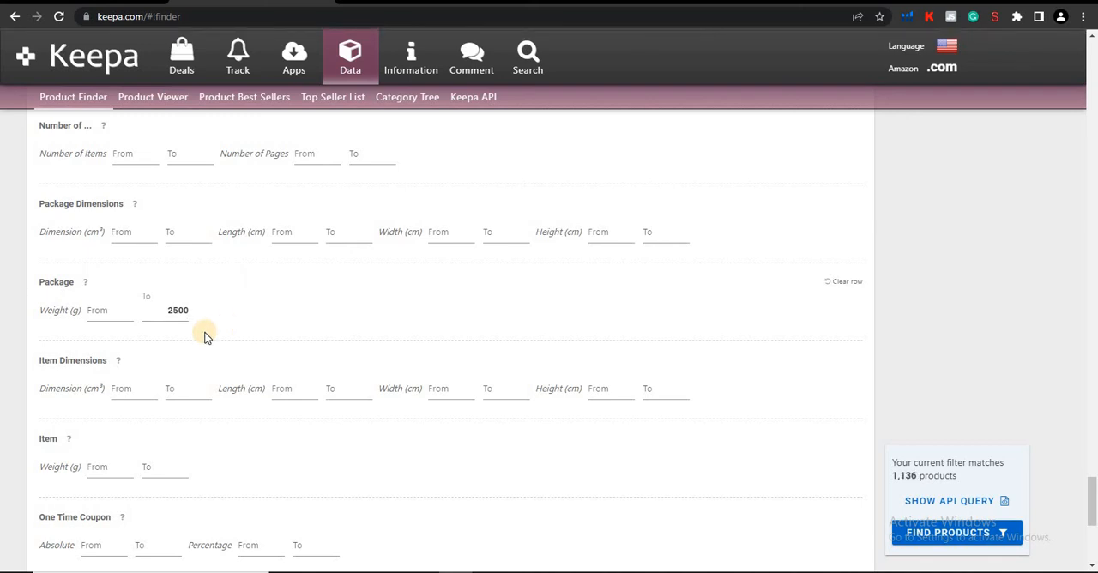
pyautogui.scroll(-3, 198, 361)
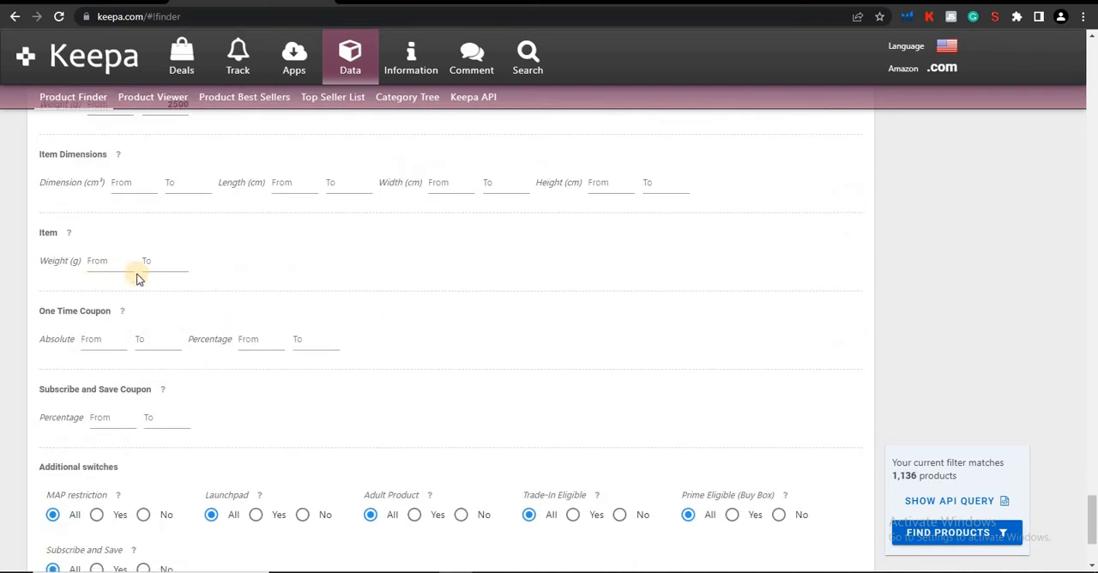
pyautogui.click(103, 260)
pyautogui.scroll(2, 177, 313)
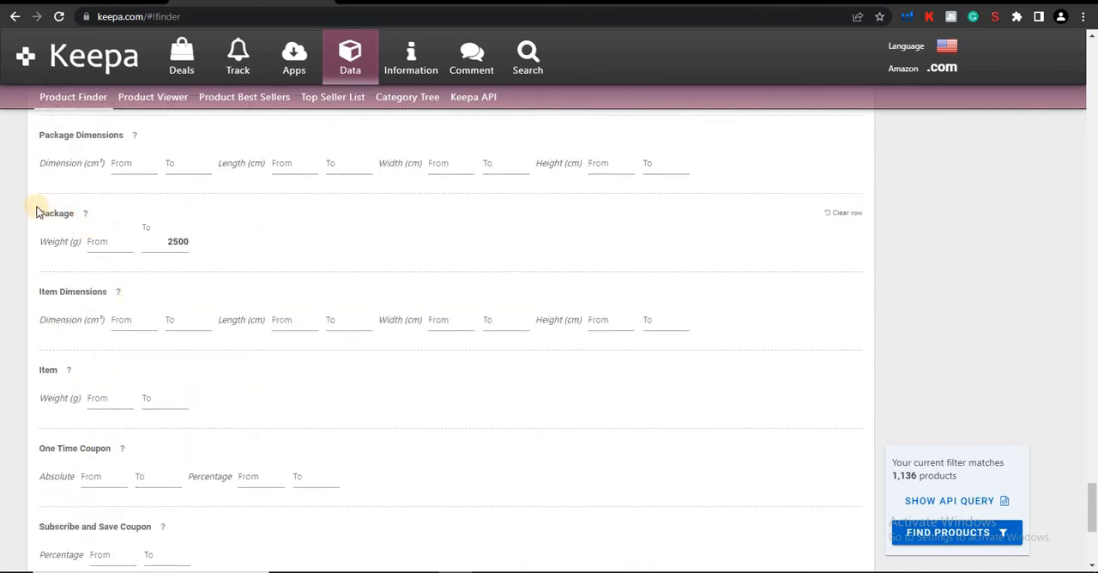
pyautogui.moveTo(40, 213); pyautogui.dragTo(95, 220)
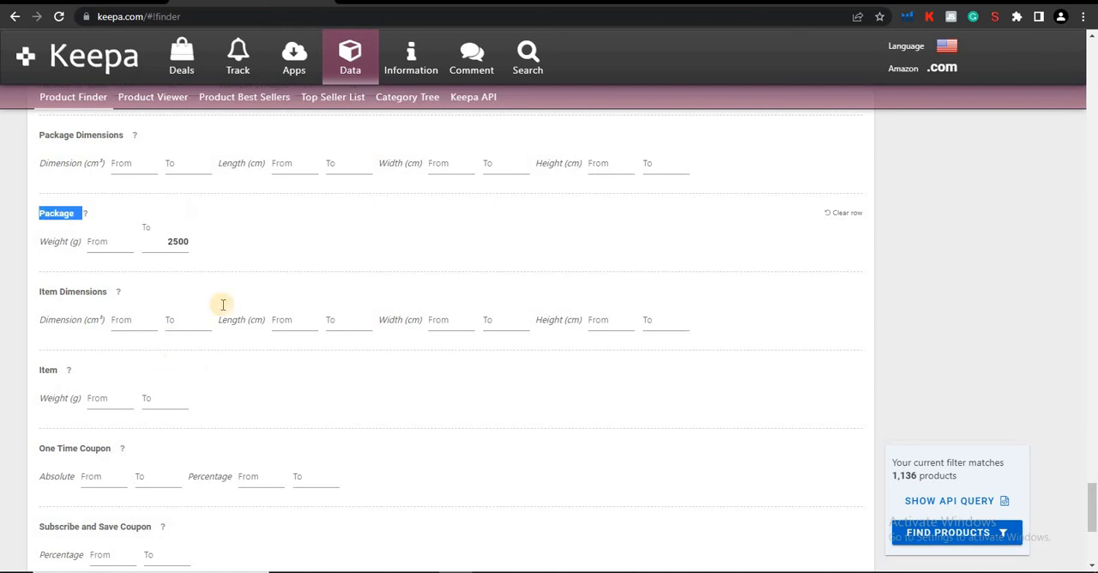
# Set the Adult Product switch in the Additional switches section to No.
pyautogui.scroll(-1, 176, 360)
pyautogui.scroll(-3, 146, 453)
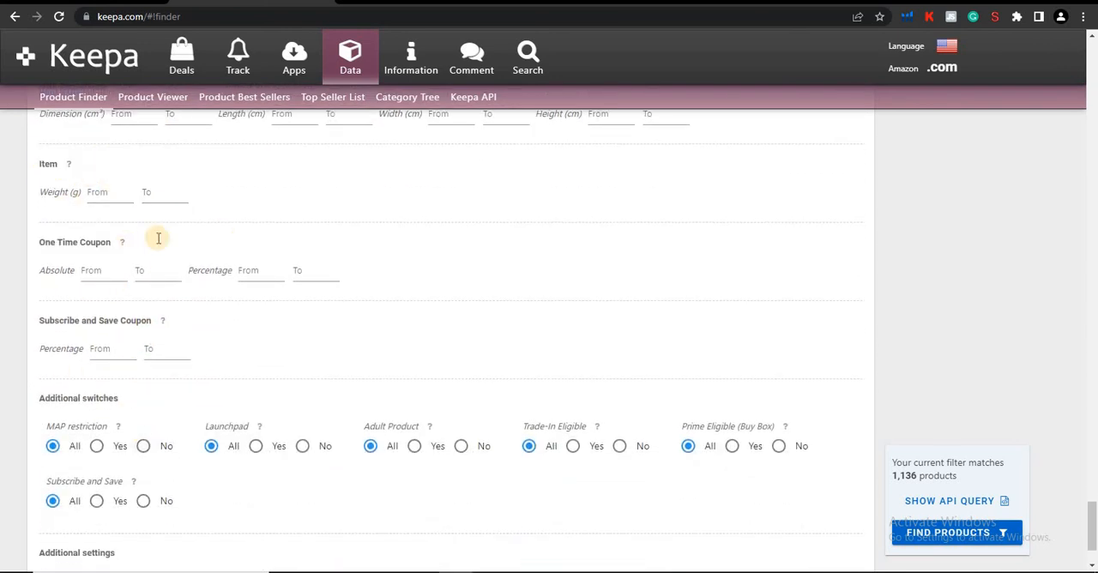
pyautogui.scroll(-1, 168, 336)
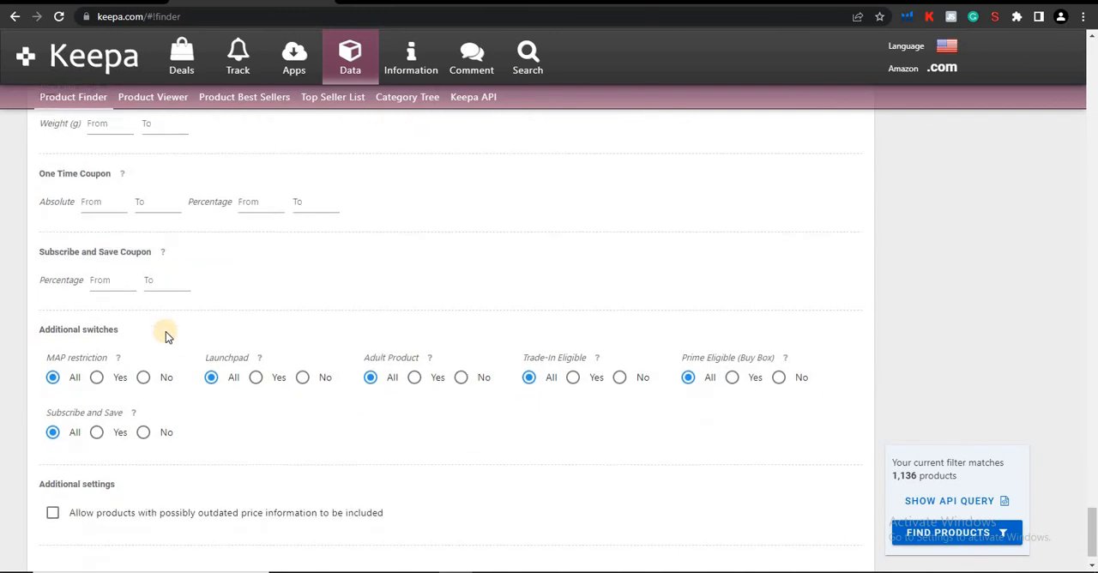
pyautogui.scroll(-1, 165, 336)
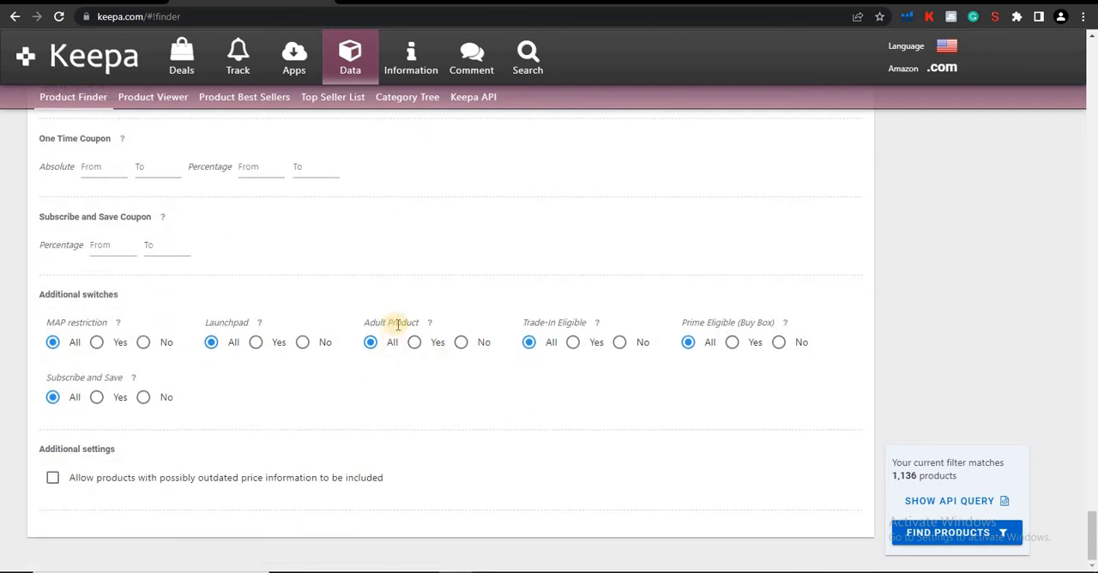
pyautogui.click(461, 344)
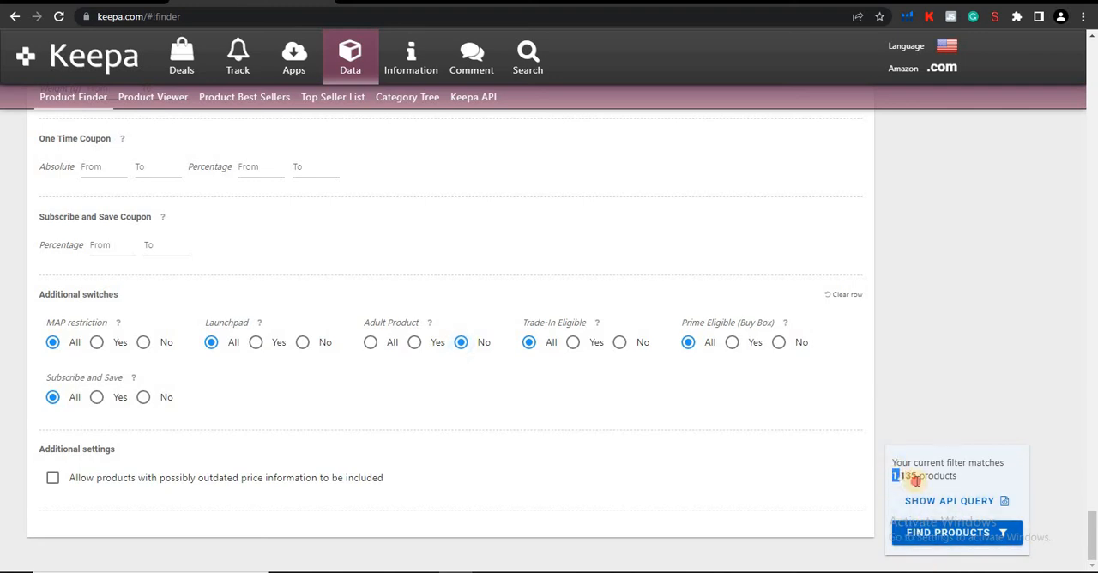
# Review the configured filters and run the product search with them.
pyautogui.moveTo(892, 476); pyautogui.dragTo(920, 478)
pyautogui.scroll(15, 482, 446)
pyautogui.scroll(5, 482, 445)
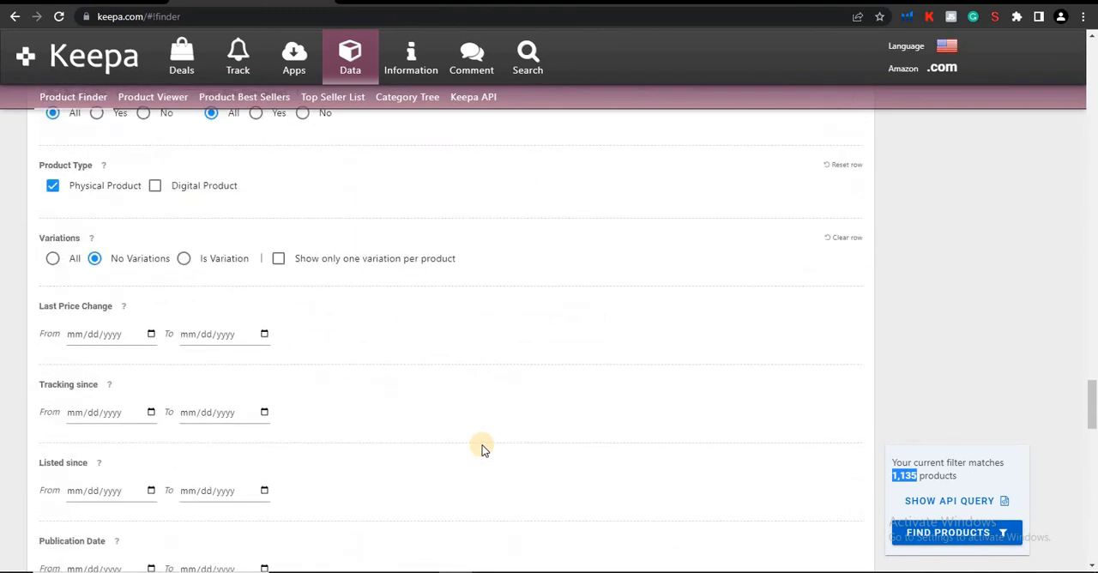
pyautogui.scroll(-13, 483, 445)
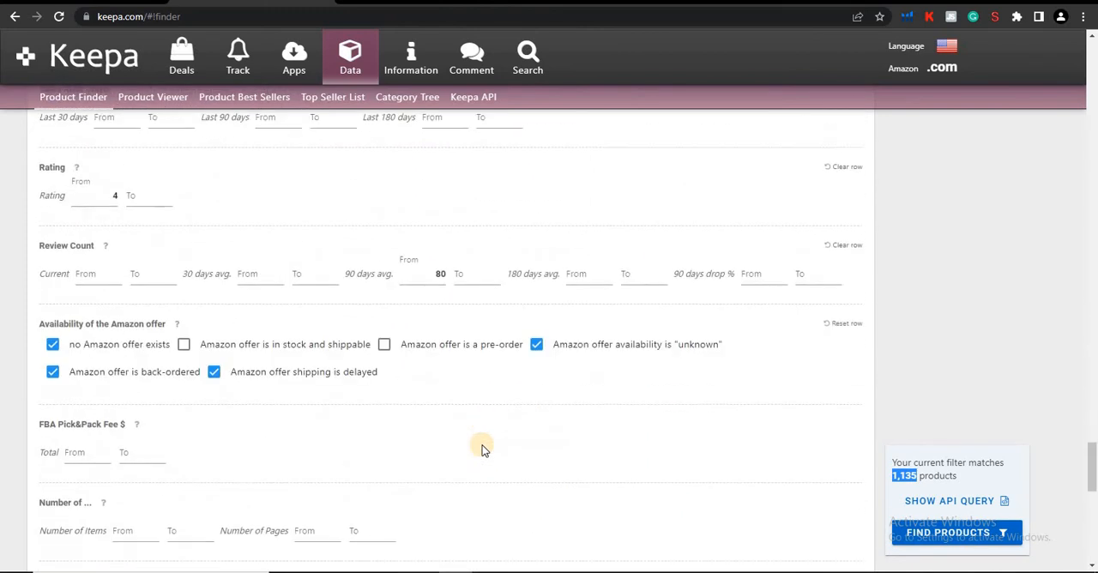
pyautogui.scroll(-5, 482, 446)
pyautogui.scroll(5, 482, 445)
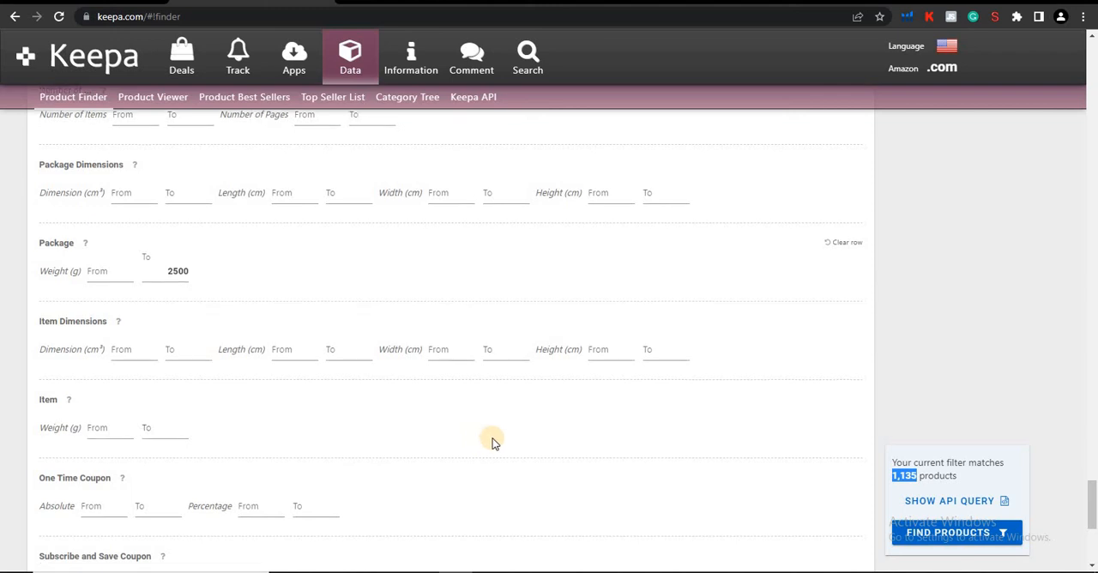
pyautogui.scroll(-4, 493, 442)
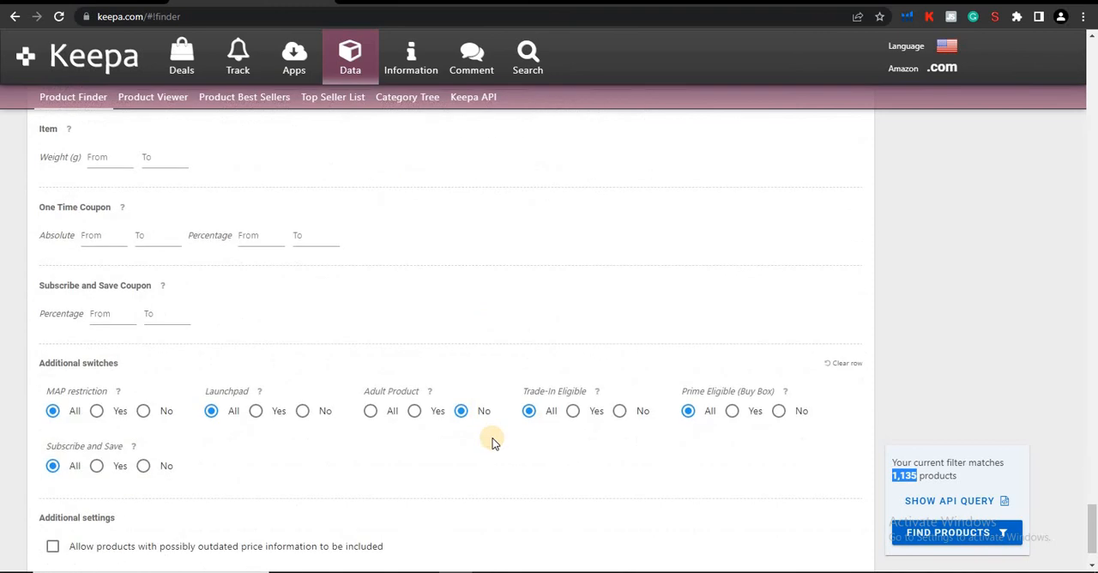
pyautogui.click(925, 533)
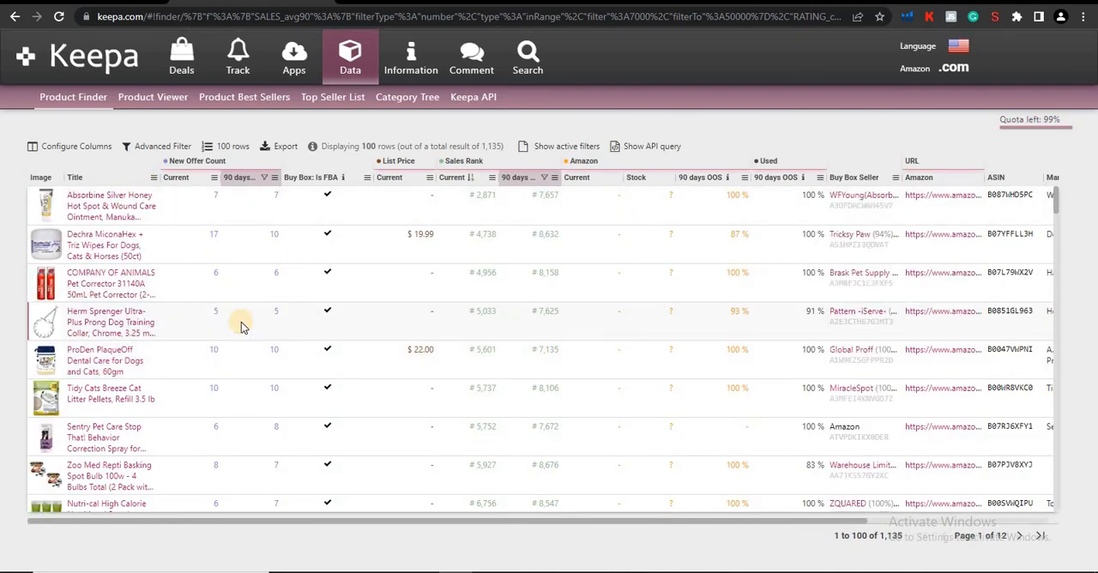
# Browse the product results table and preview the enlarged image of the Herm Sprenger dog training collar.
pyautogui.scroll(-1, 241, 321)
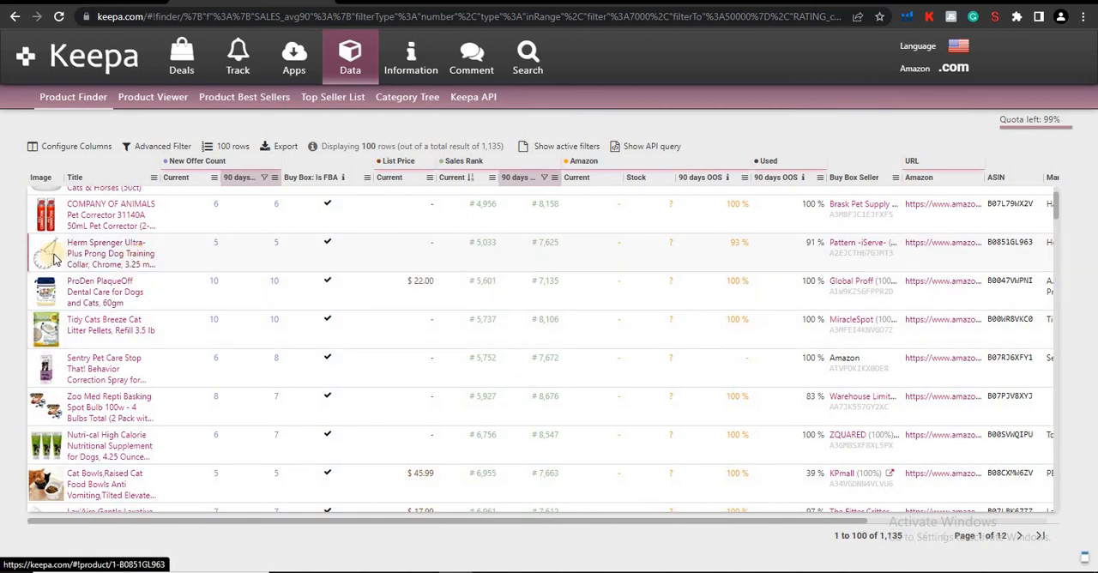
pyautogui.moveTo(53, 260)
pyautogui.moveTo(49, 221)
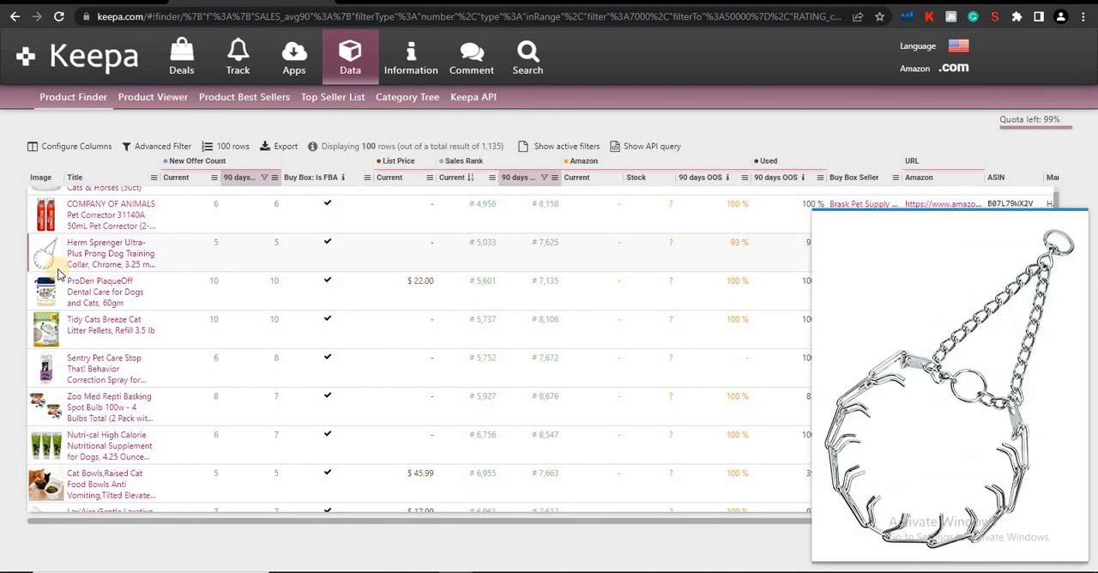
pyautogui.scroll(-10, 59, 271)
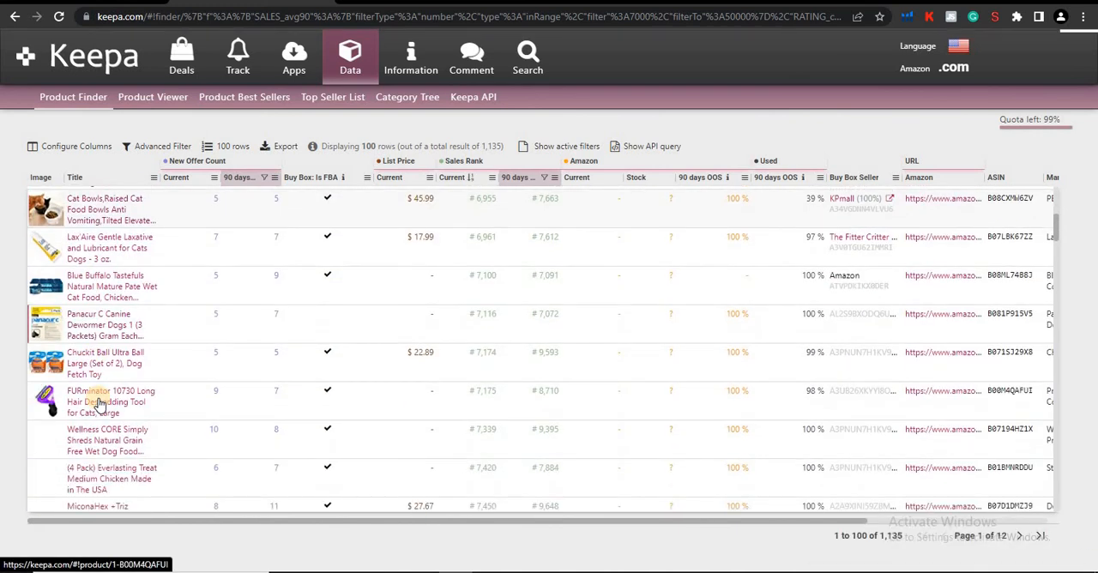
pyautogui.scroll(8, 99, 404)
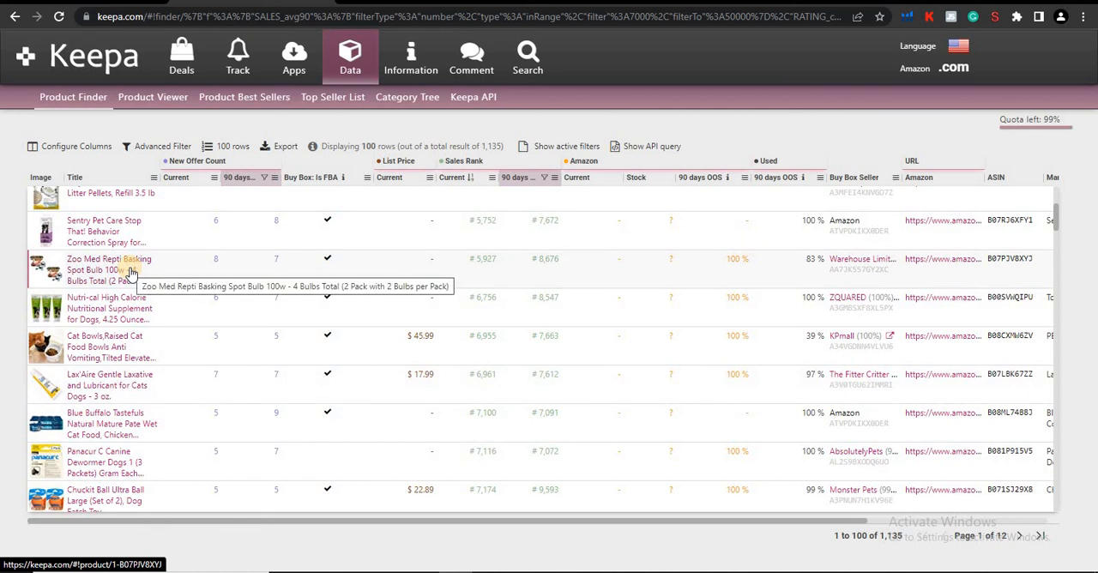
# Try the All active columns option in the results export settings, close them without exporting, and return to the first results.
pyautogui.click(284, 148)
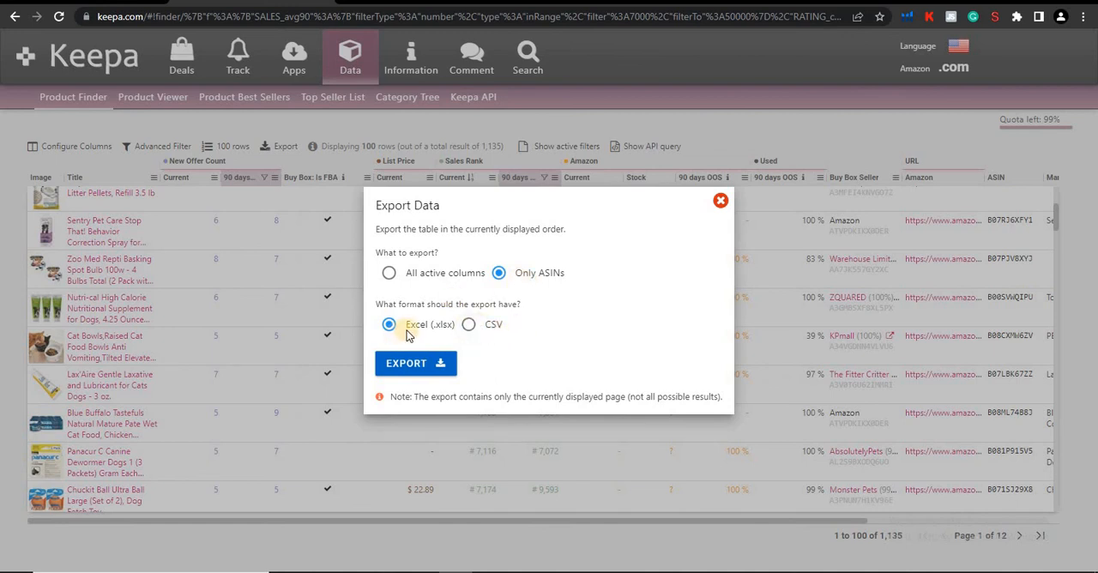
pyautogui.click(387, 275)
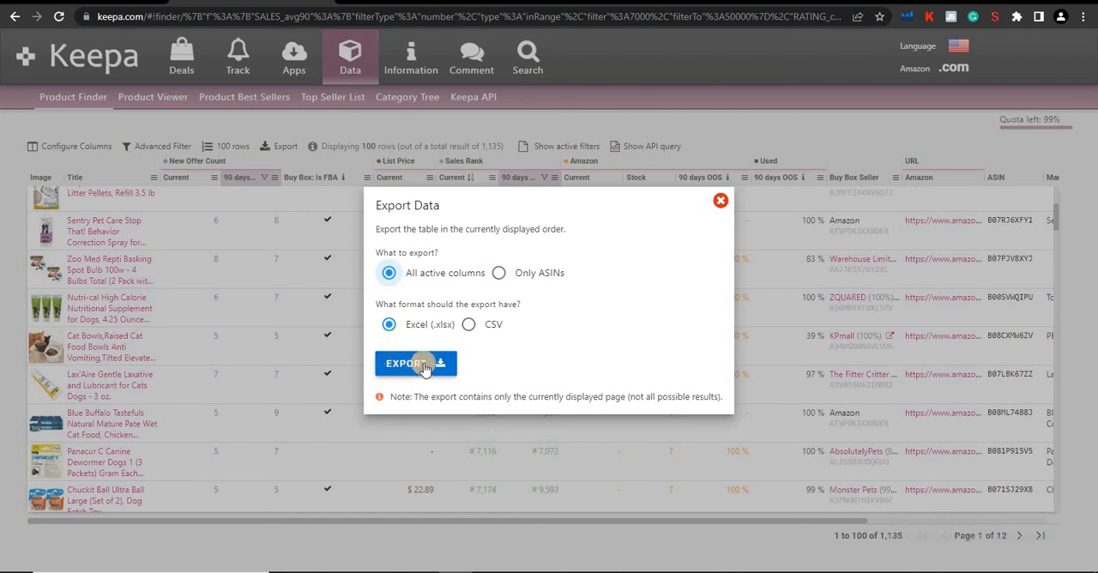
pyautogui.click(721, 200)
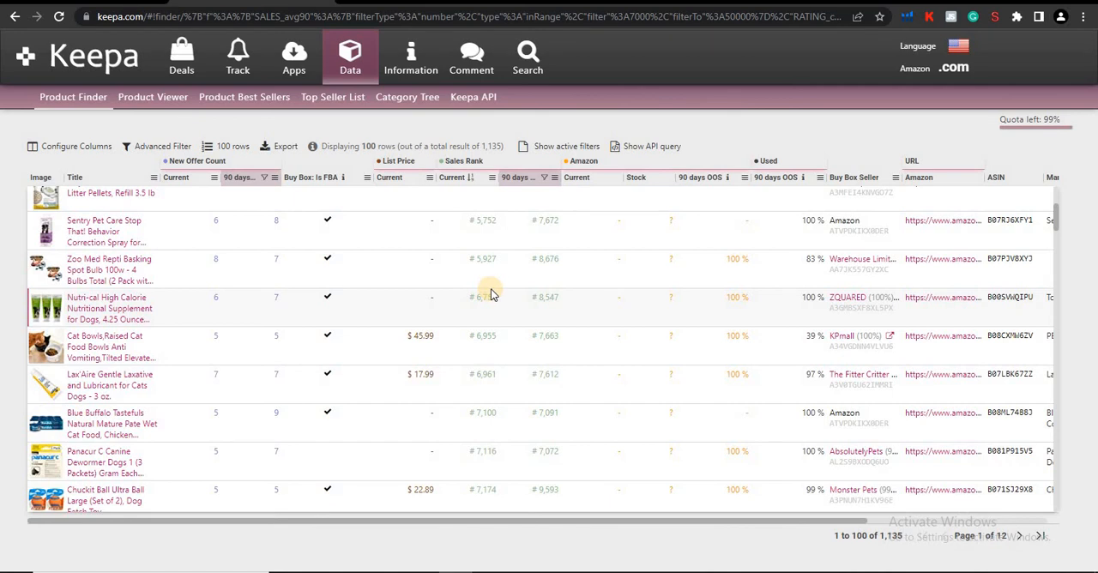
pyautogui.scroll(1, 247, 378)
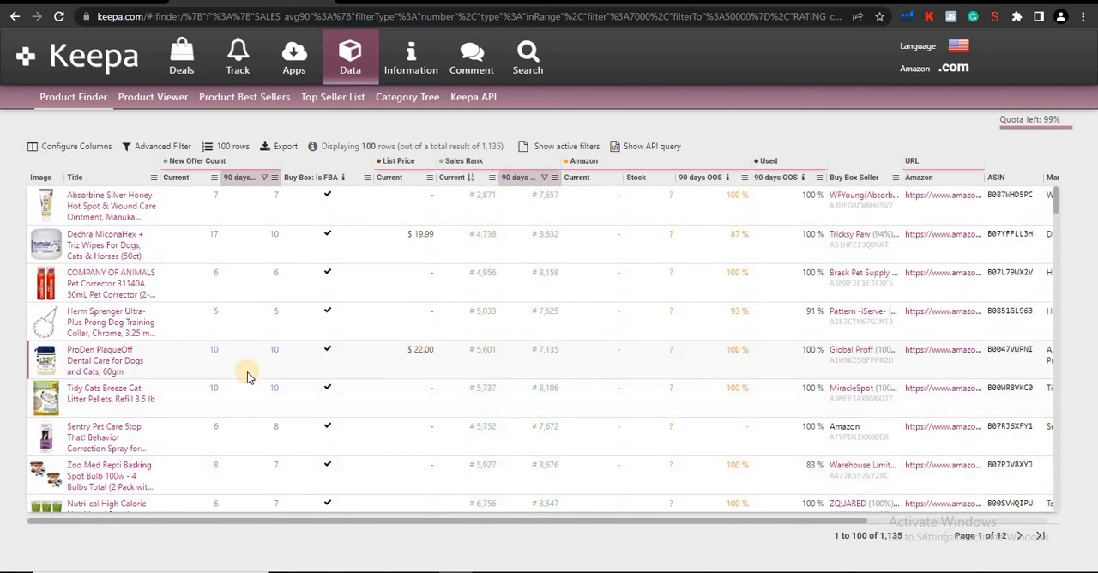